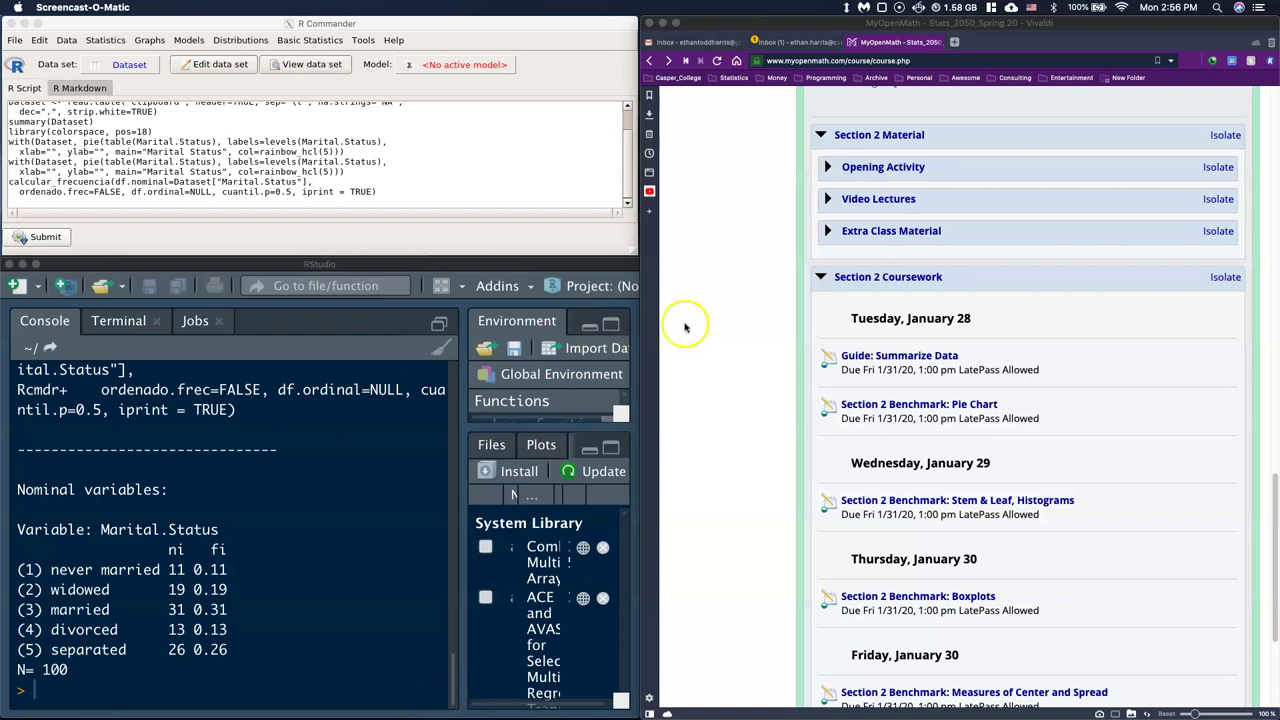
Resume the Guide: Summarize Data assessment in MyOpenMath and go to Question 2 on political affiliation.
click(860, 356)
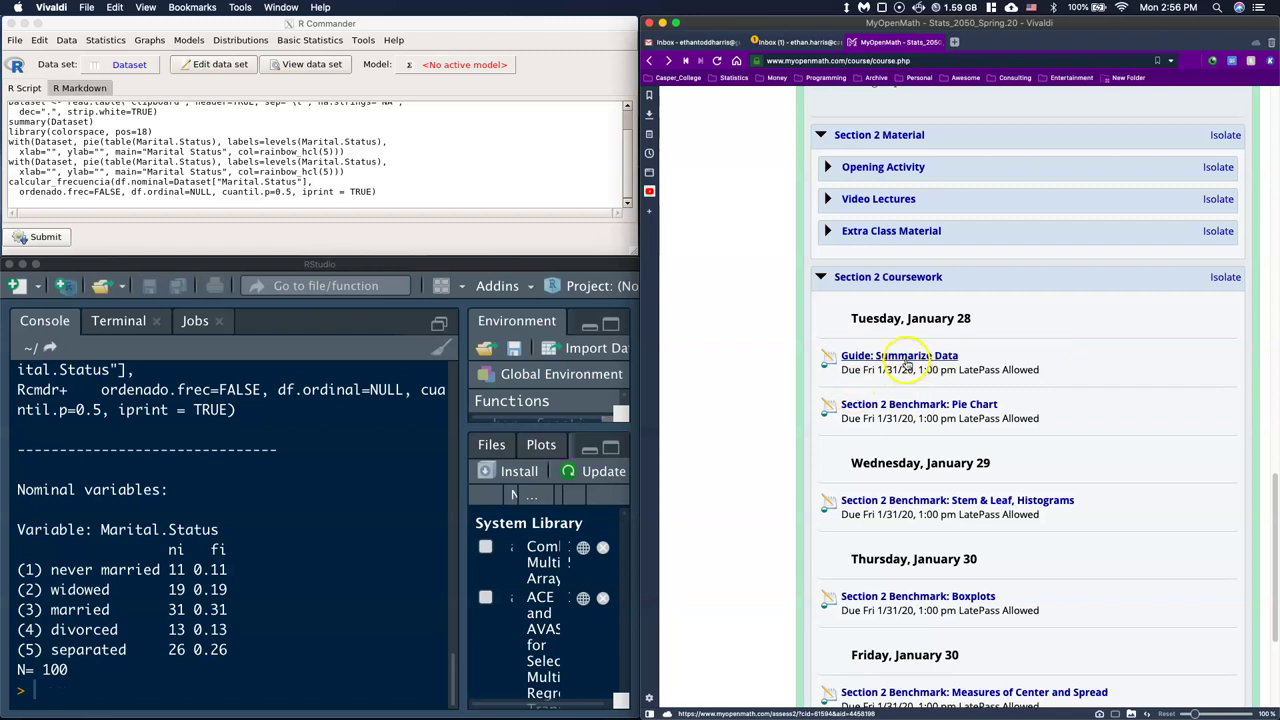
click(904, 360)
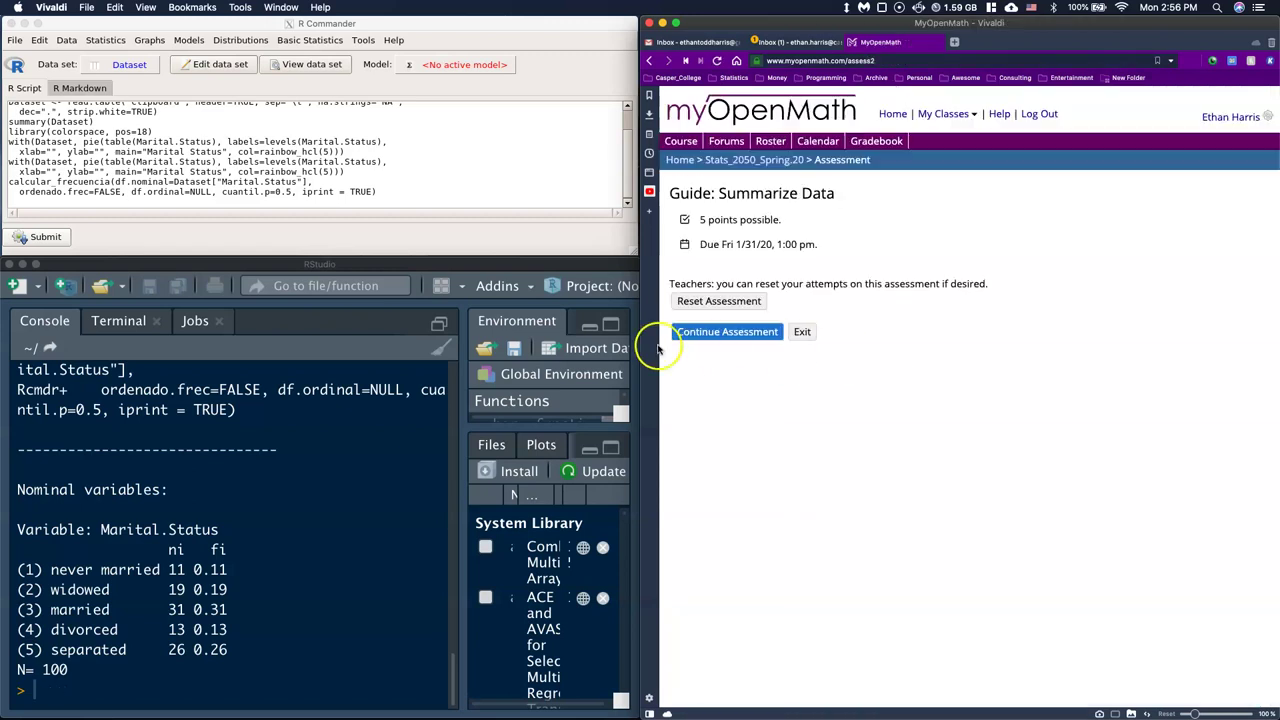
click(707, 332)
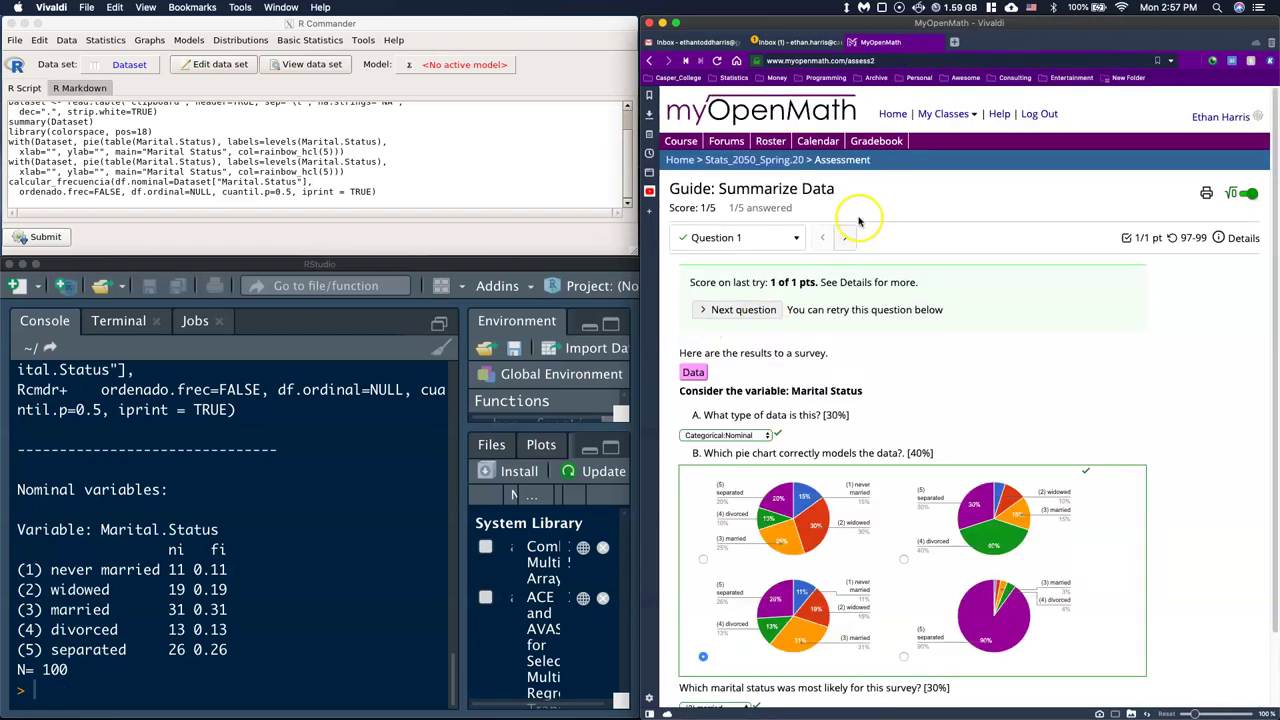
click(844, 237)
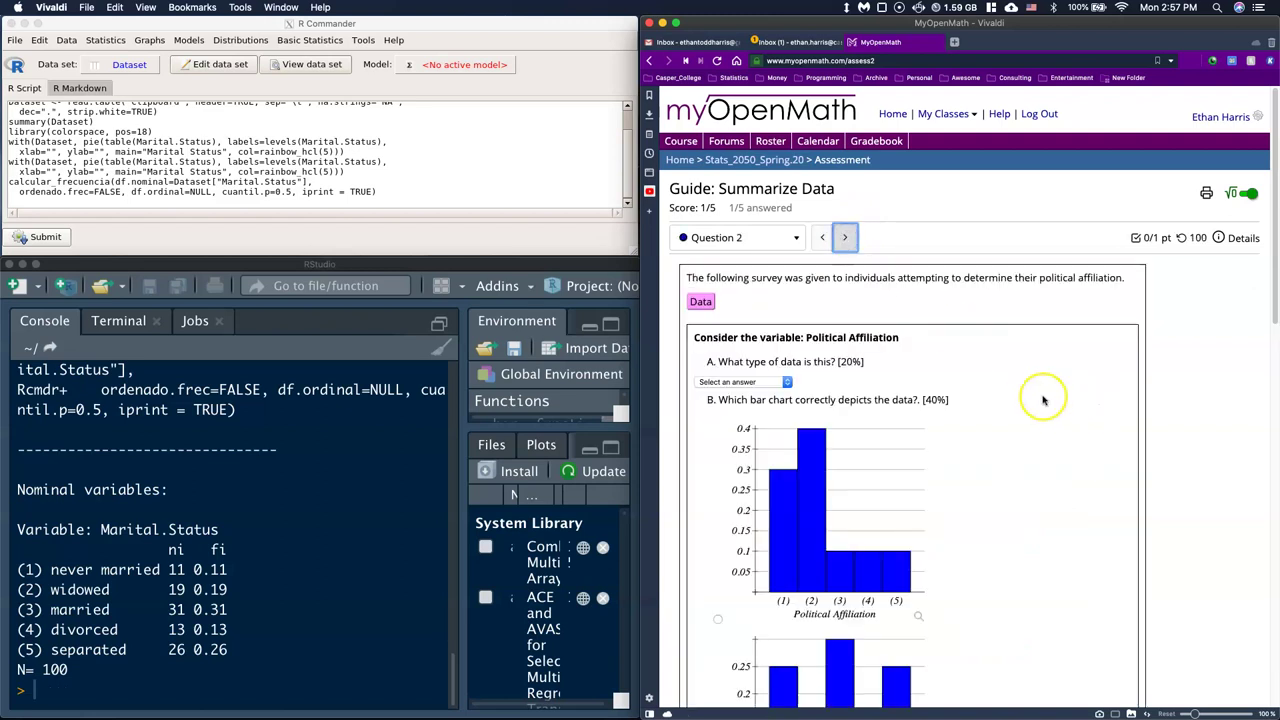
scroll(1043, 400, down, 1)
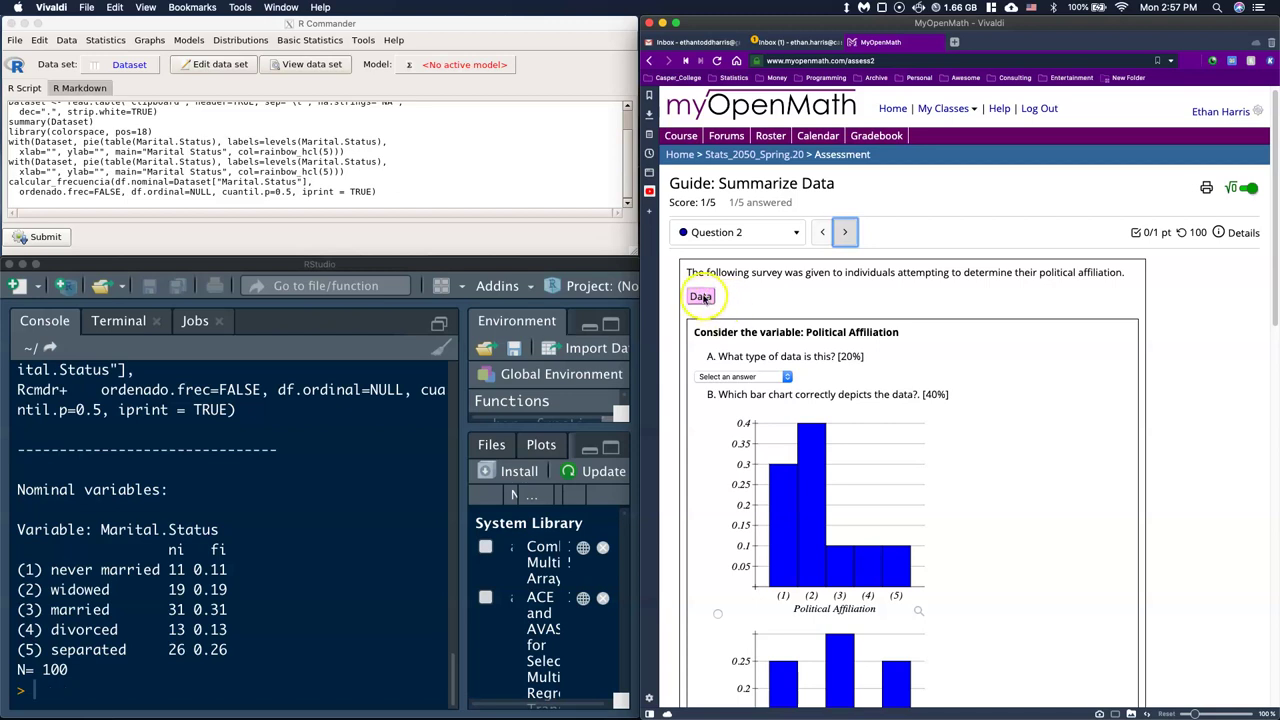
Reveal the survey's Political Affiliation data table and copy the whole column.
click(701, 297)
drag(700, 300, 909, 322)
right_click(909, 322)
click(935, 348)
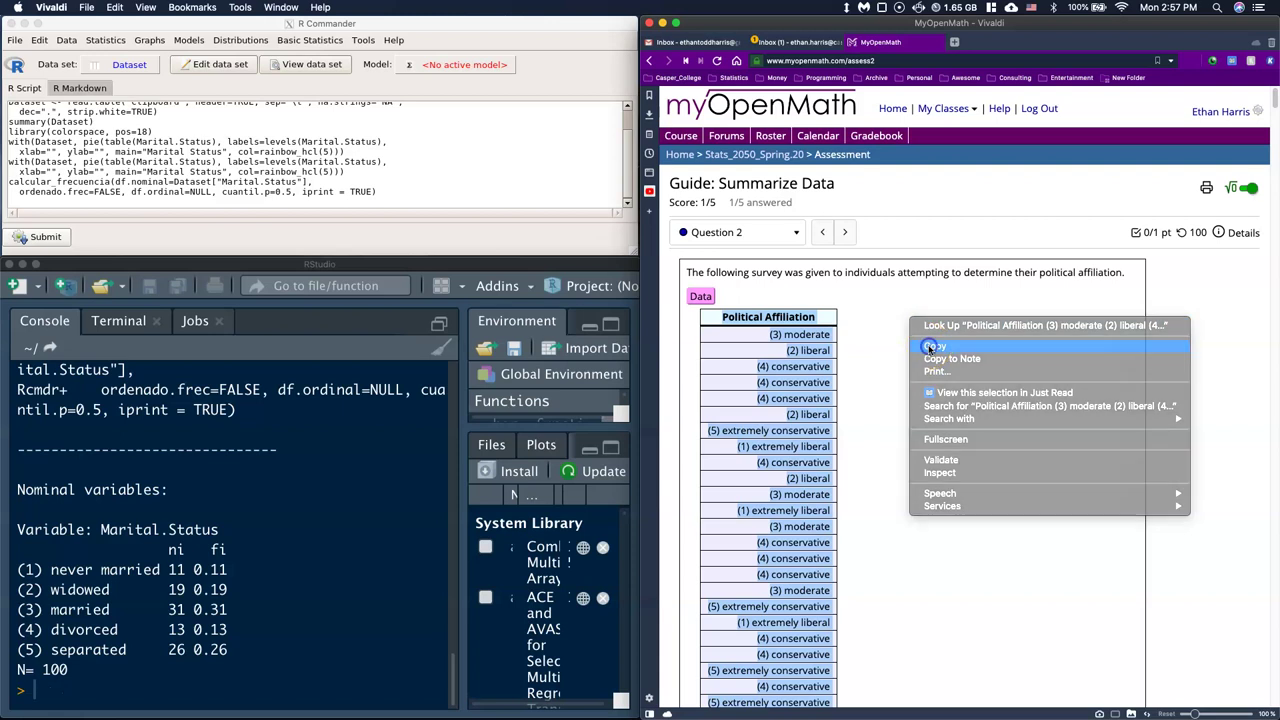
Import the tab-separated clipboard data as Dataset, overwriting the old one, for 890 rows and 1 column.
click(700, 297)
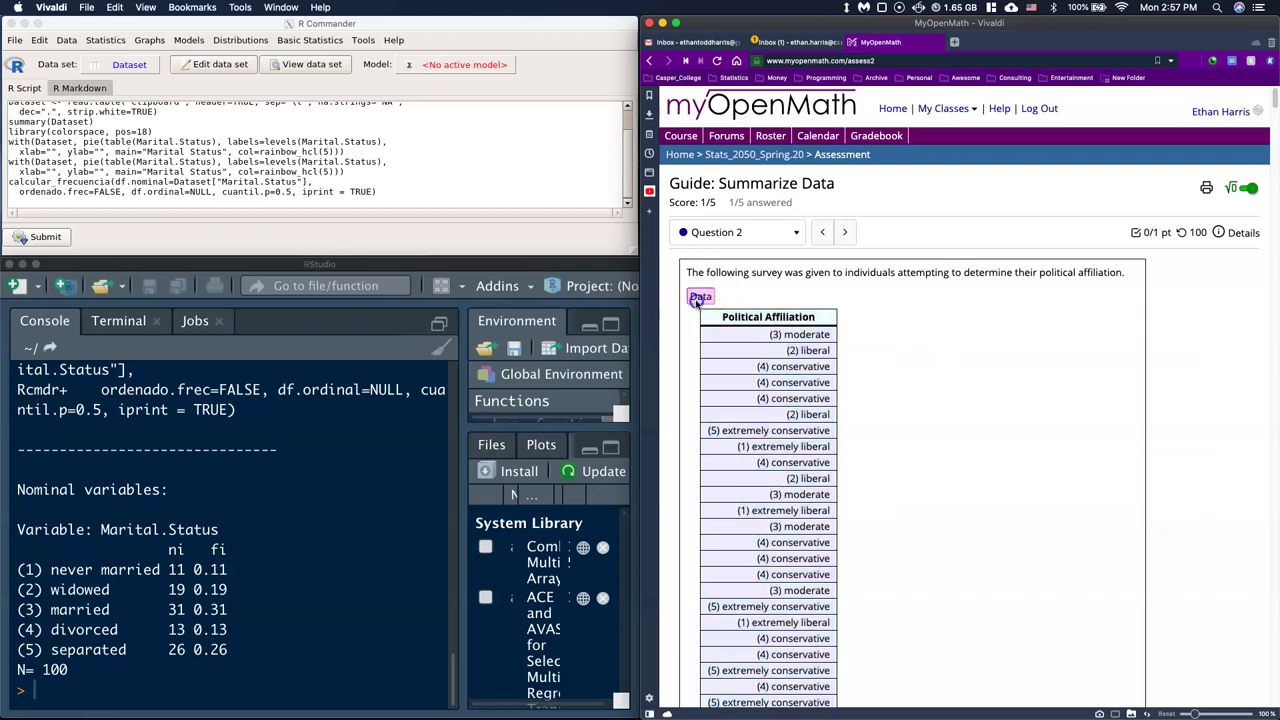
click(52, 43)
click(66, 40)
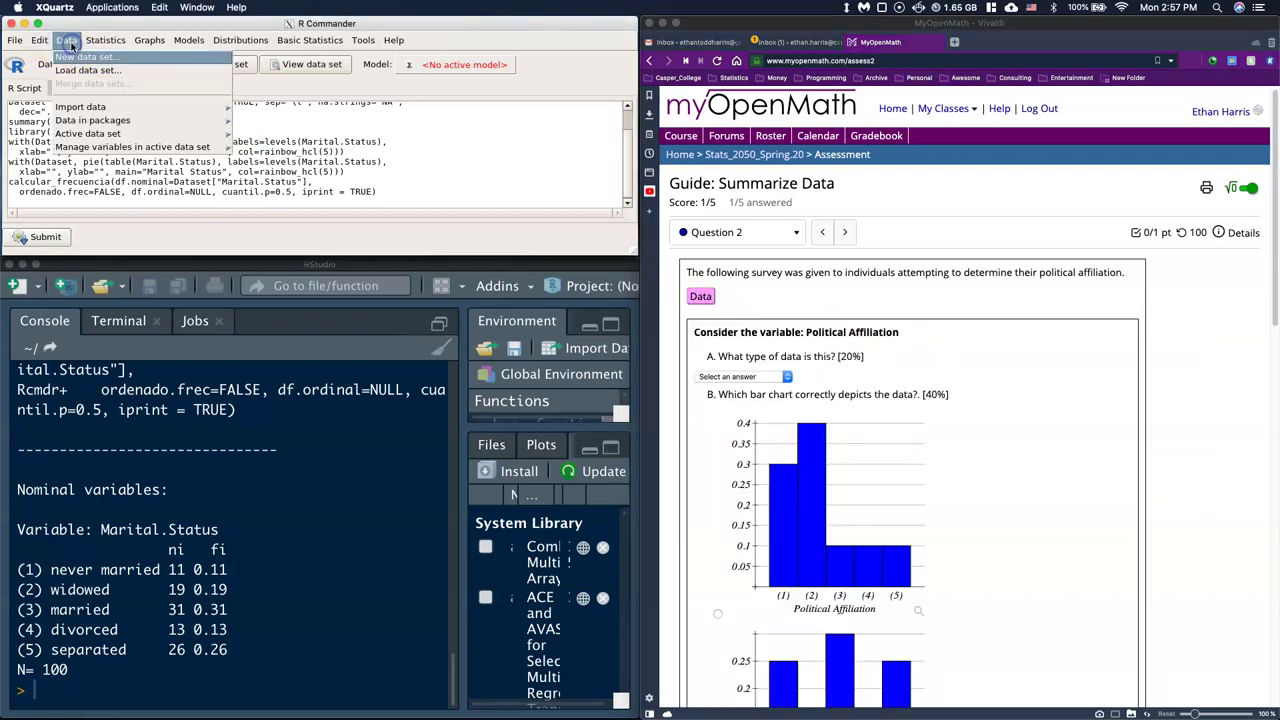
mouse_move(85, 106)
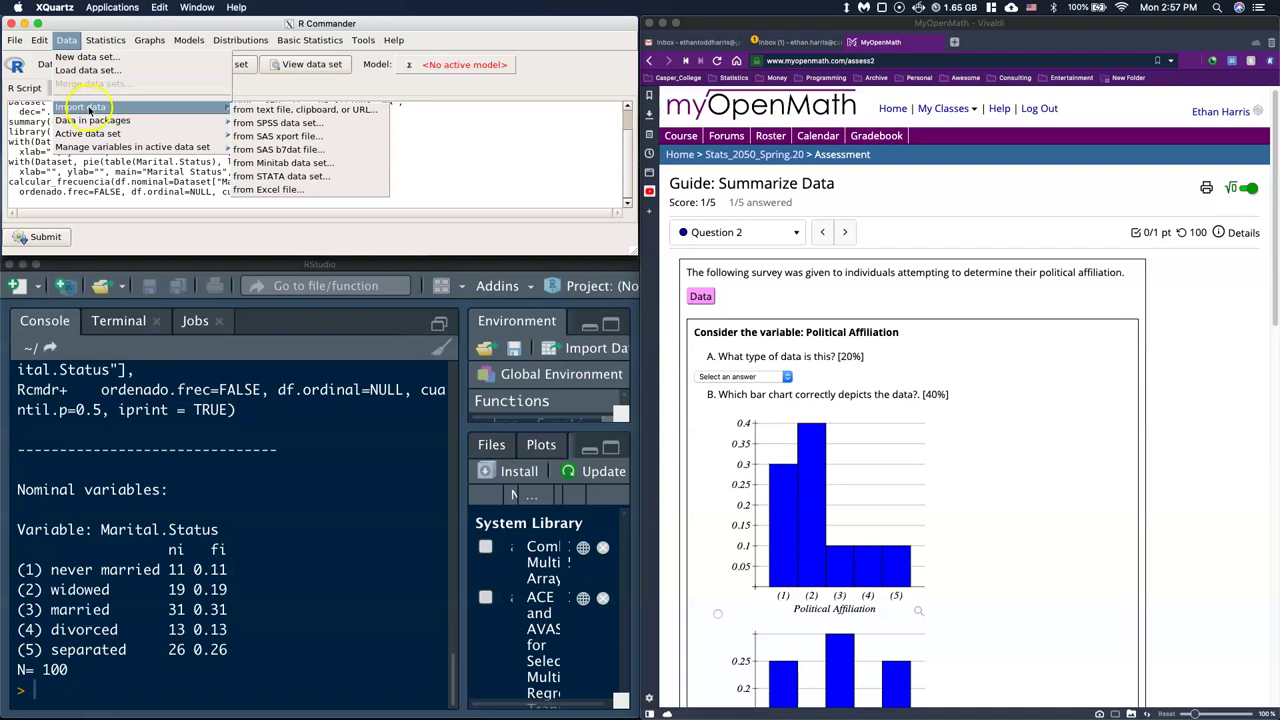
click(299, 112)
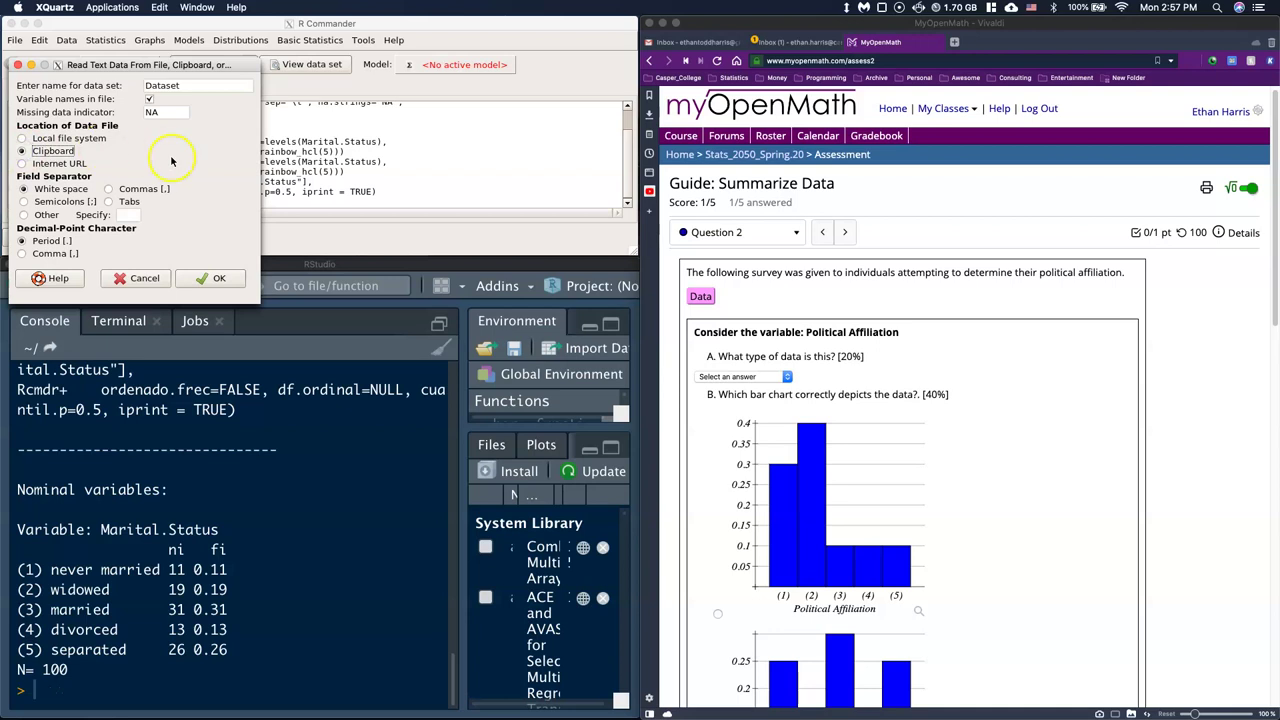
click(222, 278)
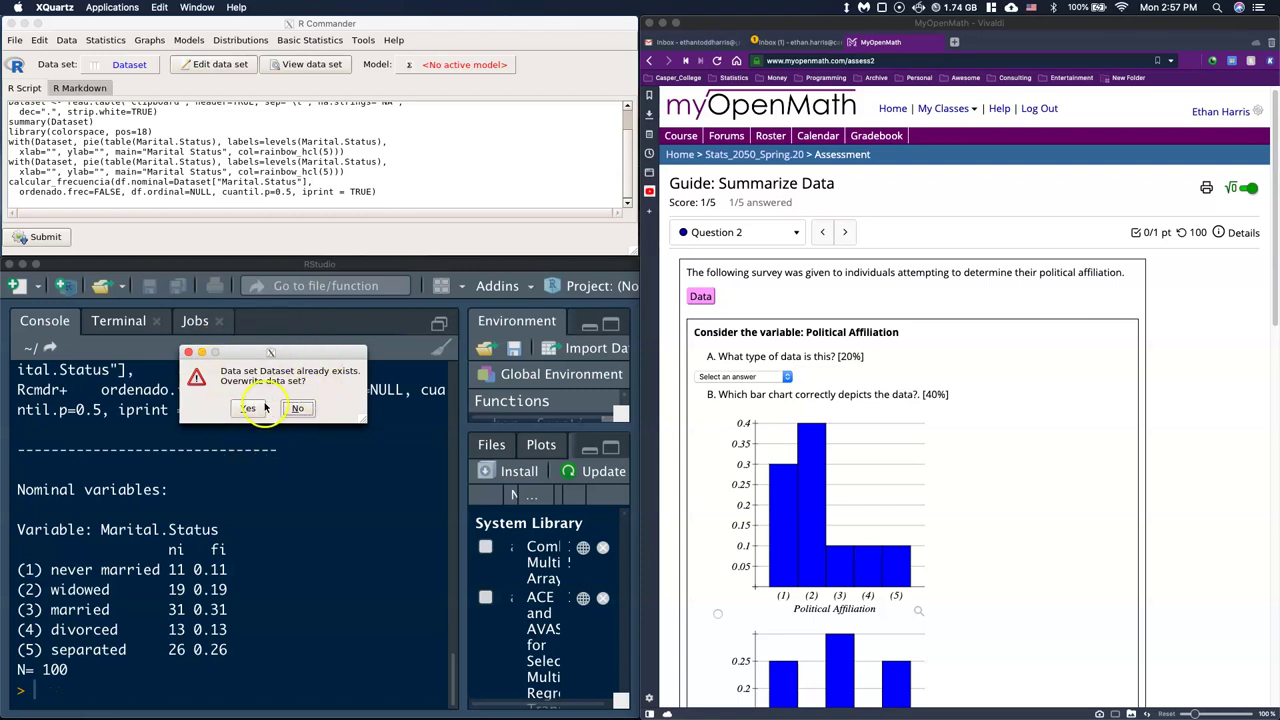
click(245, 409)
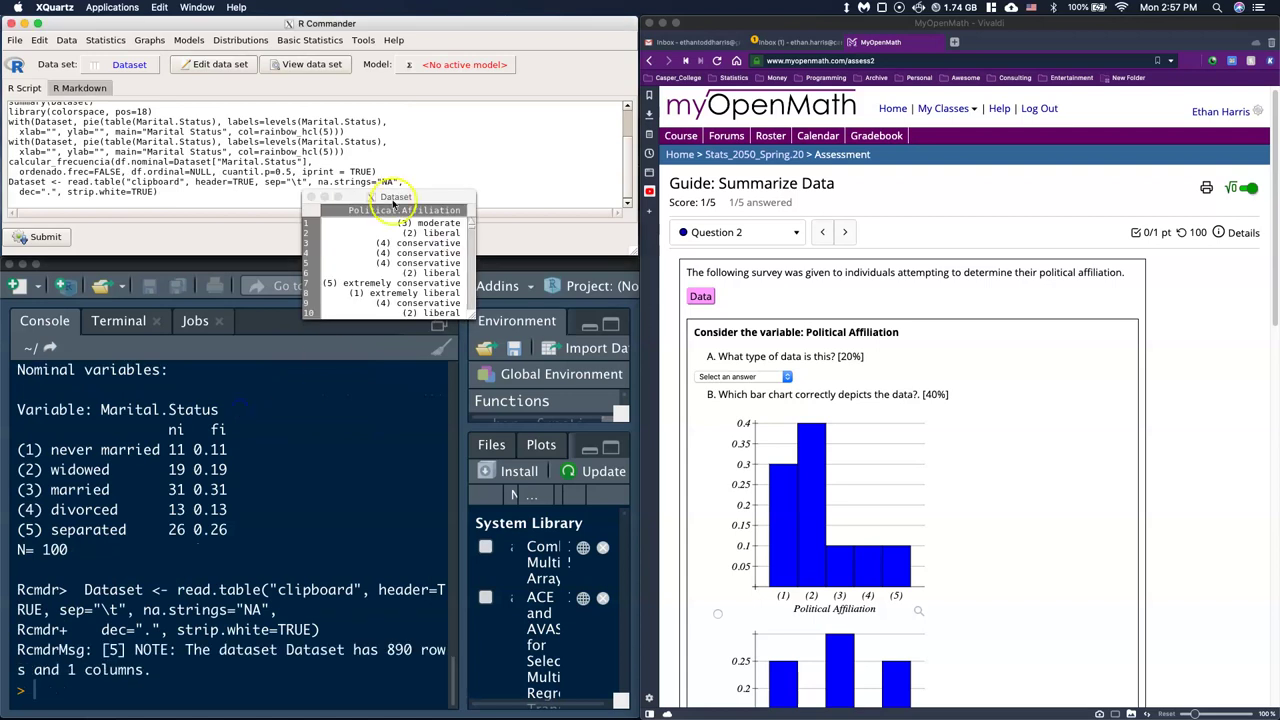
drag(394, 200, 342, 76)
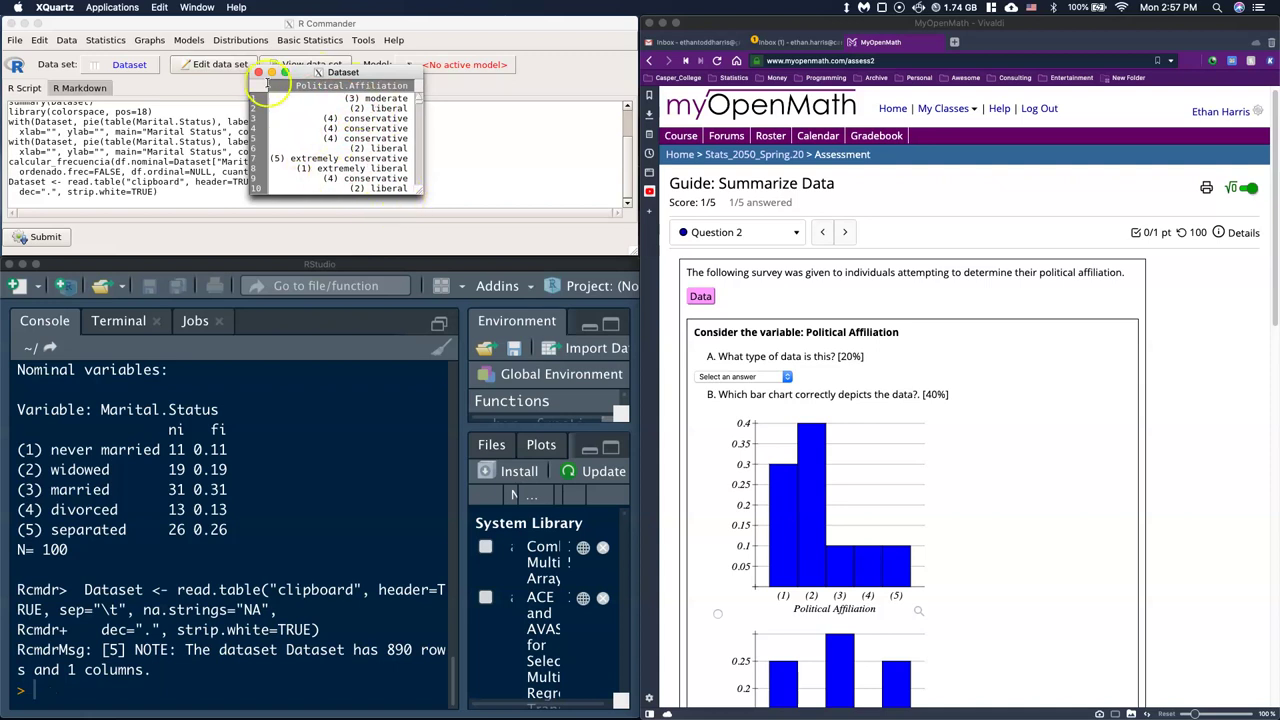
Run a frequency distribution of Political.Affiliation, showing moderate leading with 258 (0.290) of 890.
click(258, 73)
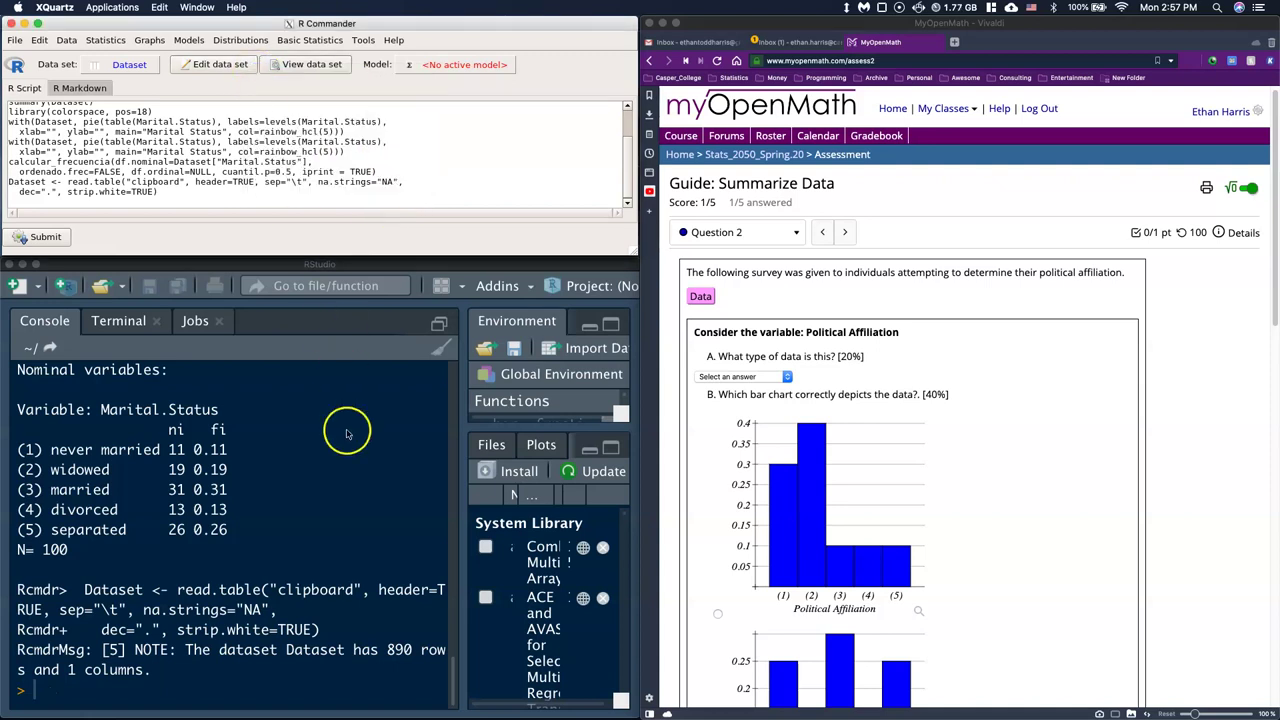
click(305, 41)
mouse_move(325, 74)
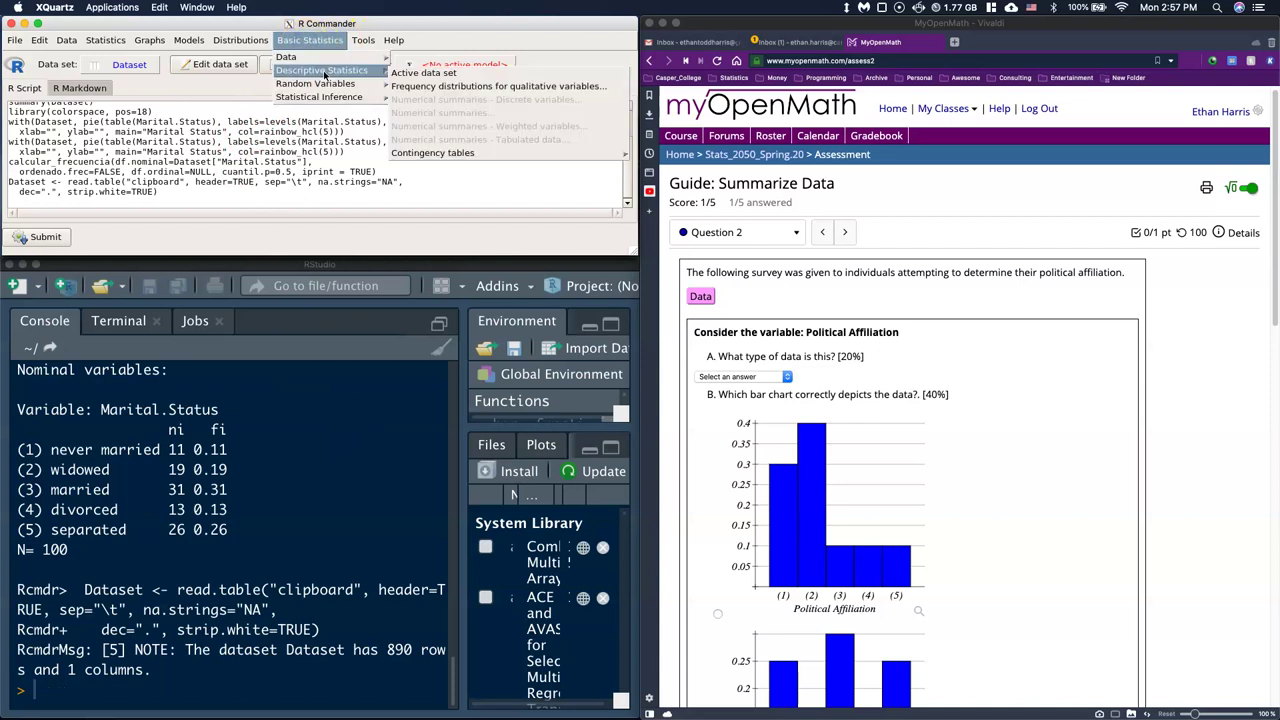
click(448, 88)
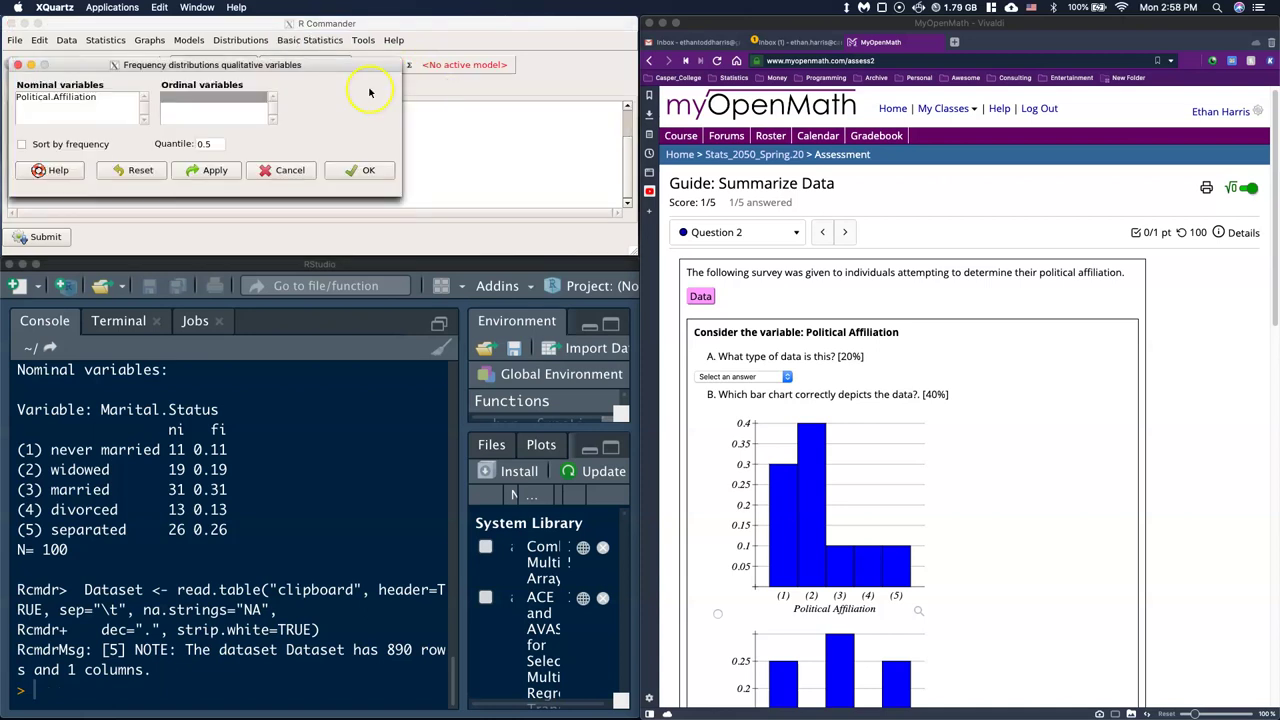
click(66, 97)
click(360, 172)
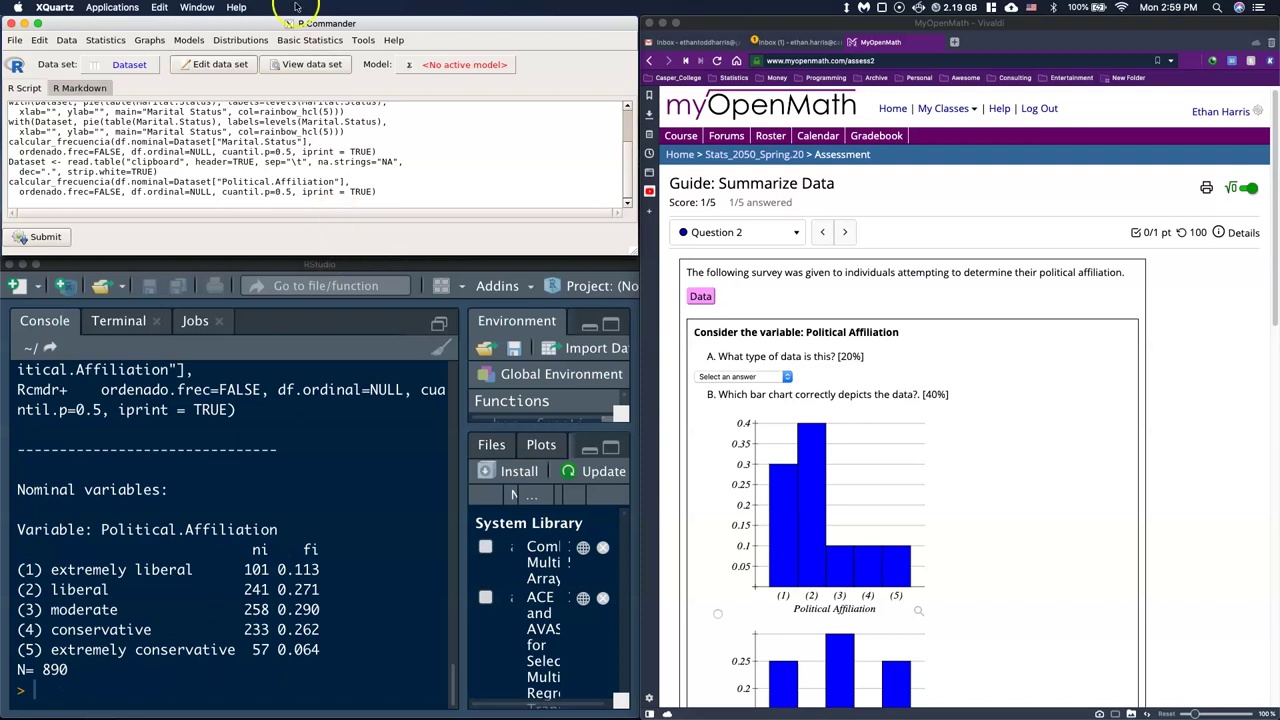
Convert Political.Affiliation to an ordinal variable with as.ordered.
click(307, 43)
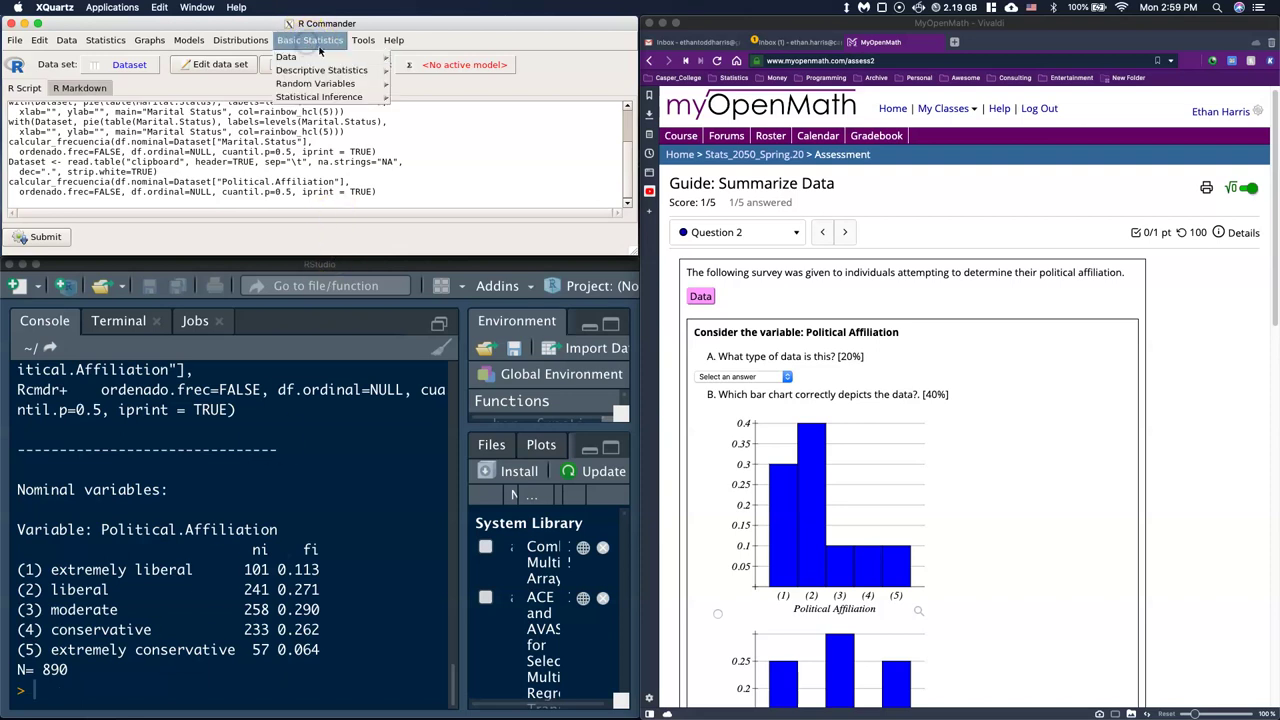
mouse_move(311, 60)
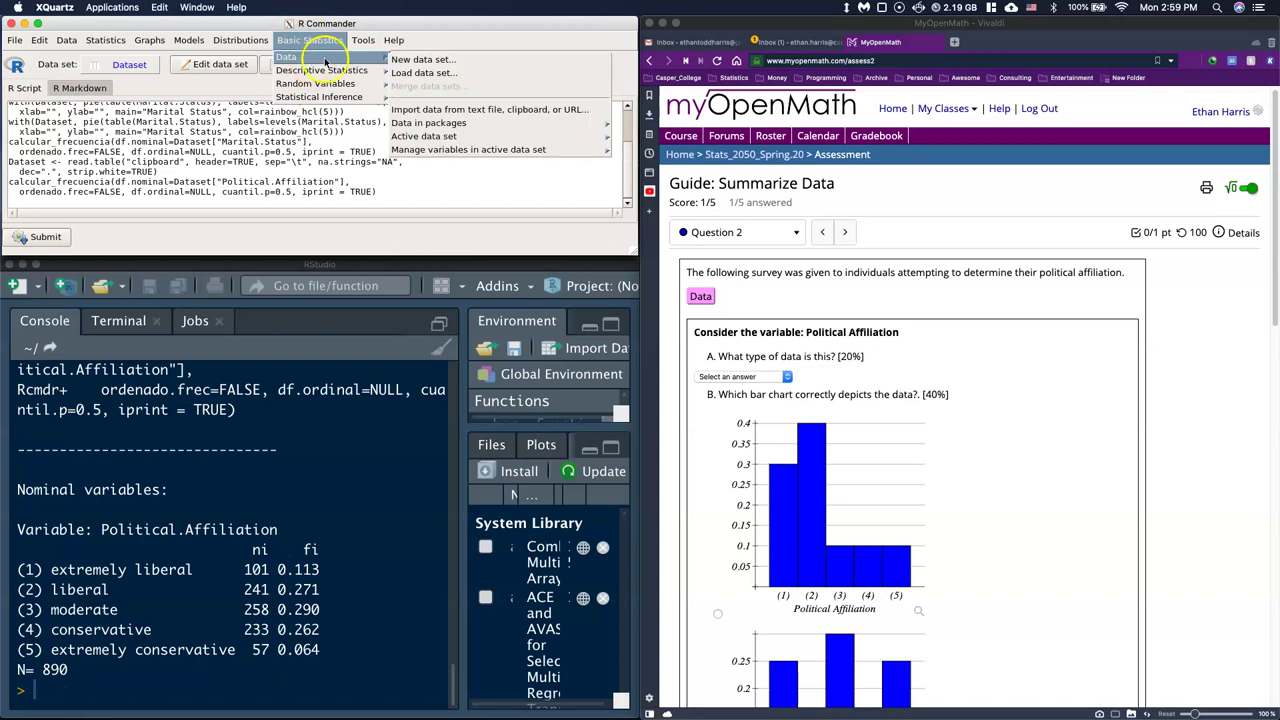
mouse_move(464, 152)
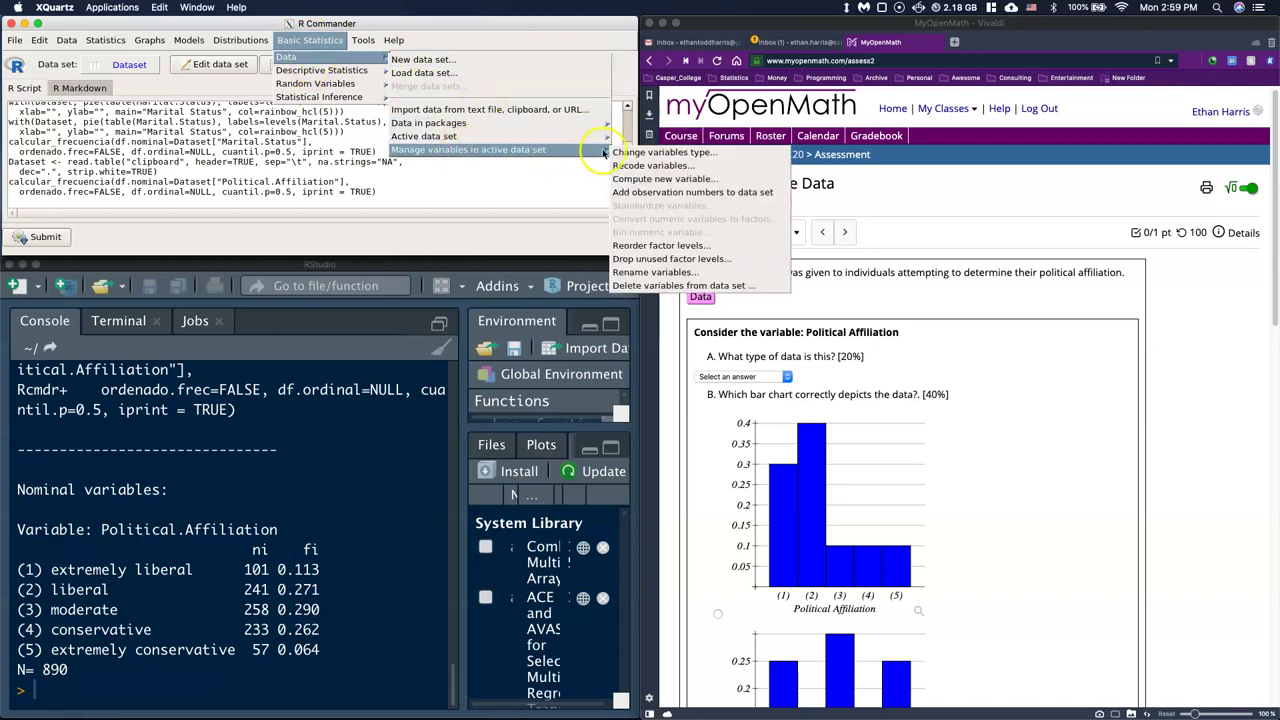
click(672, 154)
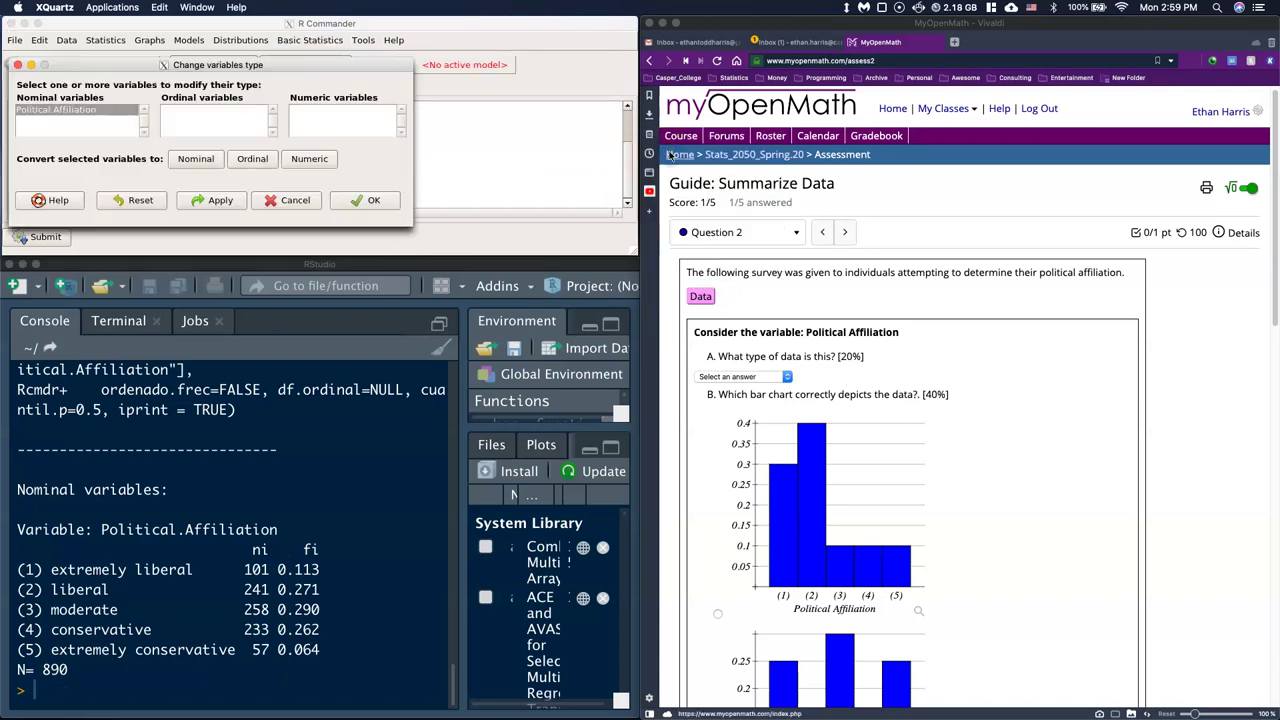
click(60, 109)
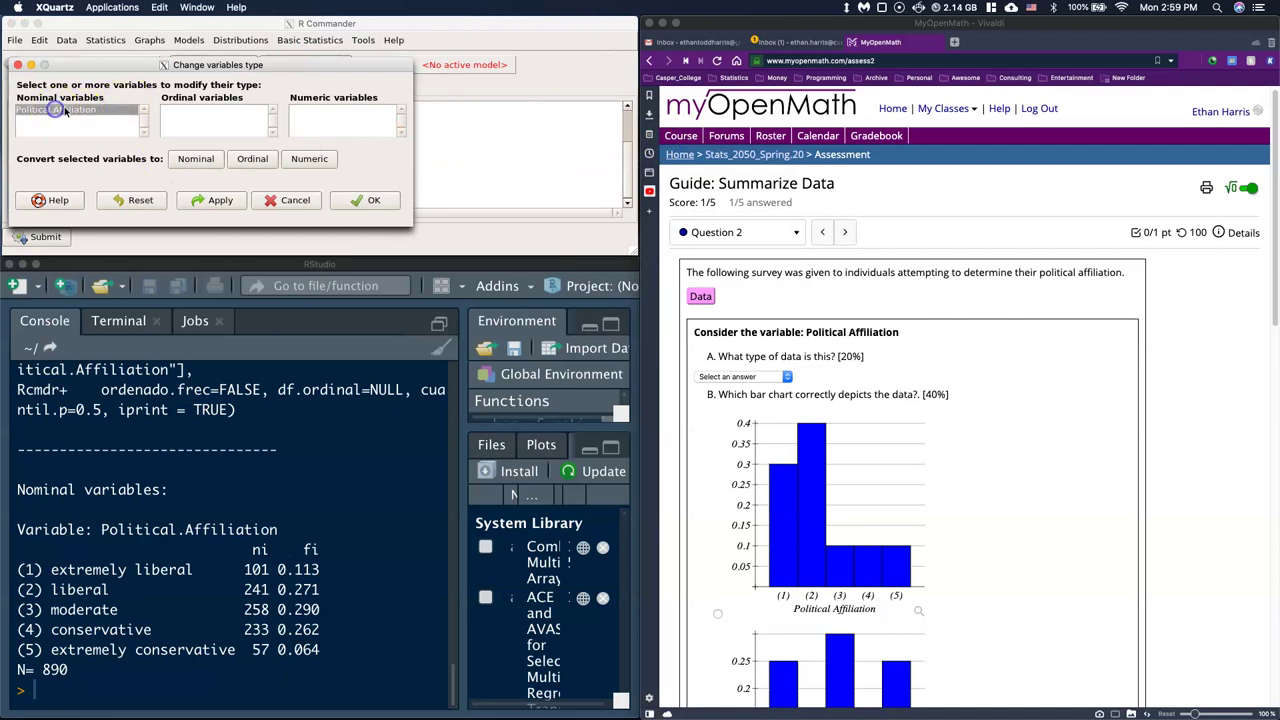
click(253, 160)
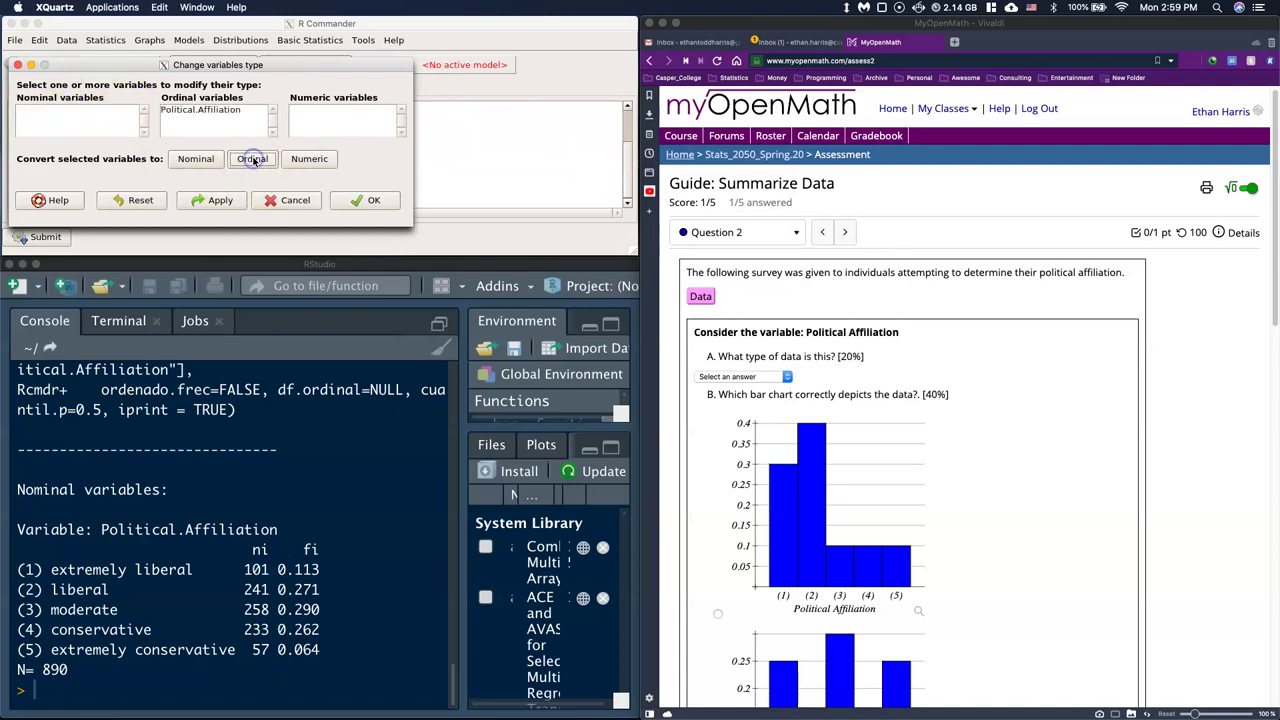
click(360, 201)
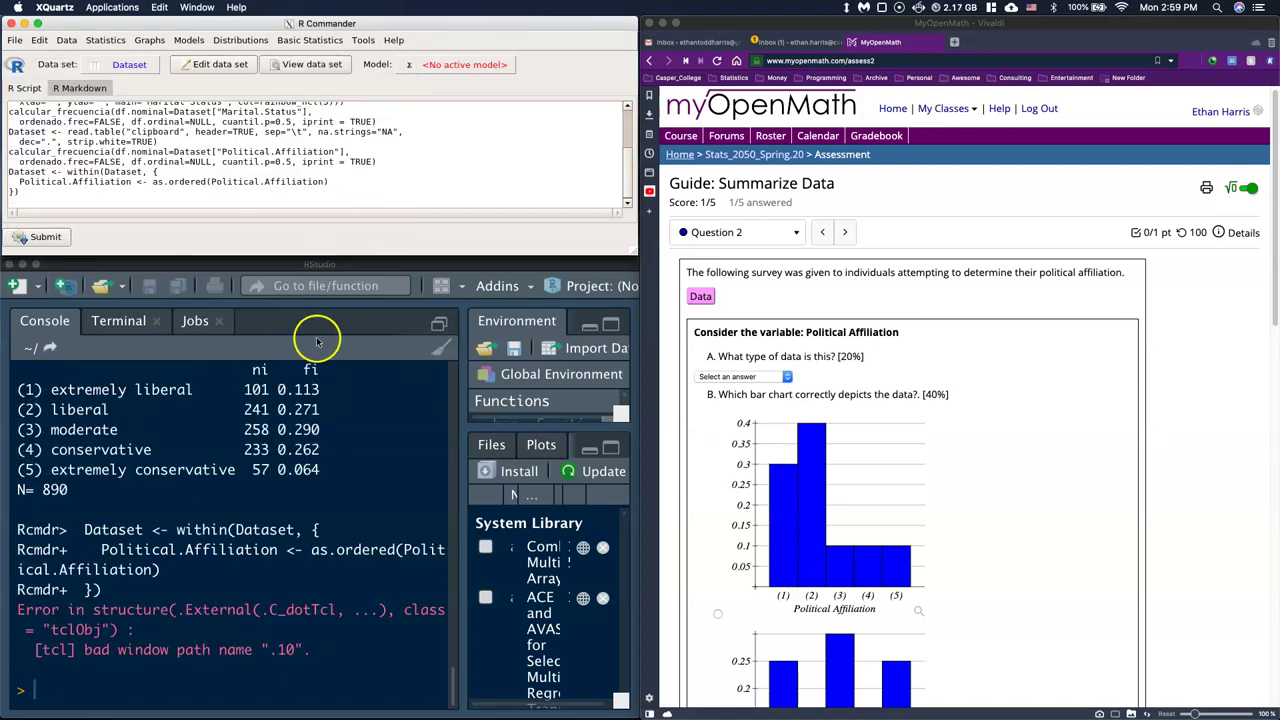
Generate the ordinal frequency table for Political.Affiliation, including cumulative columns and the moderate median.
click(316, 42)
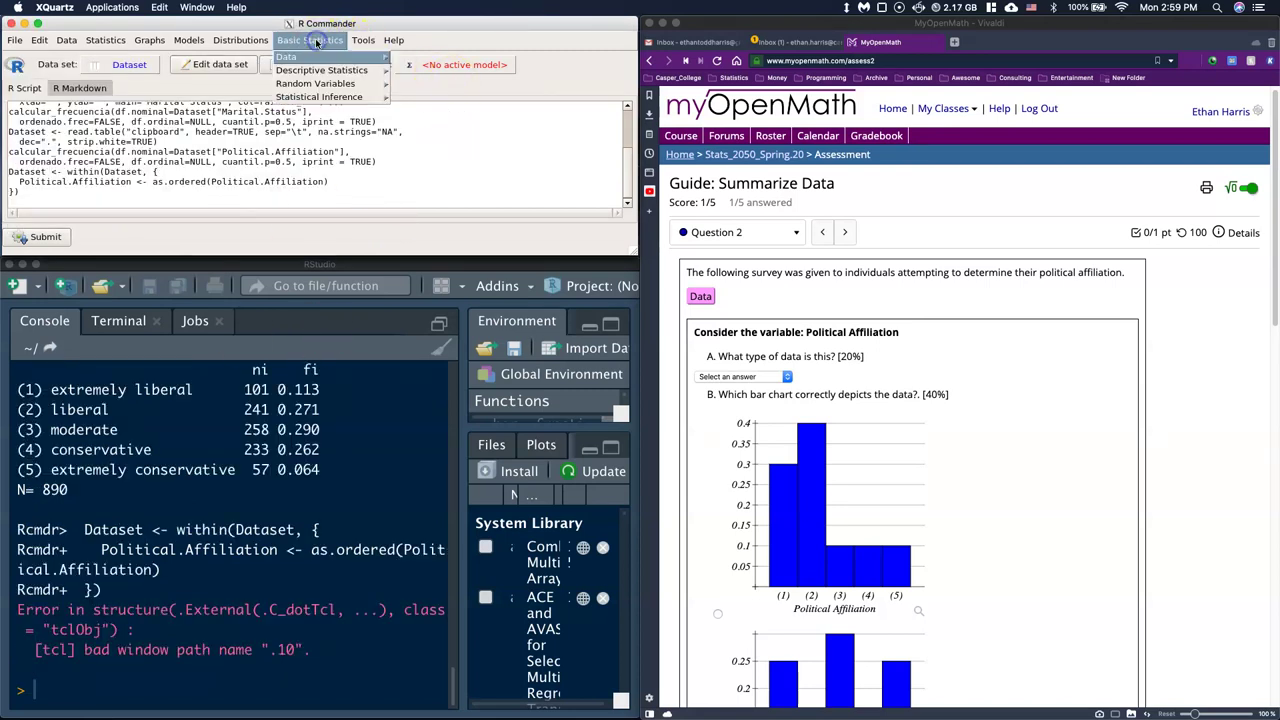
mouse_move(320, 70)
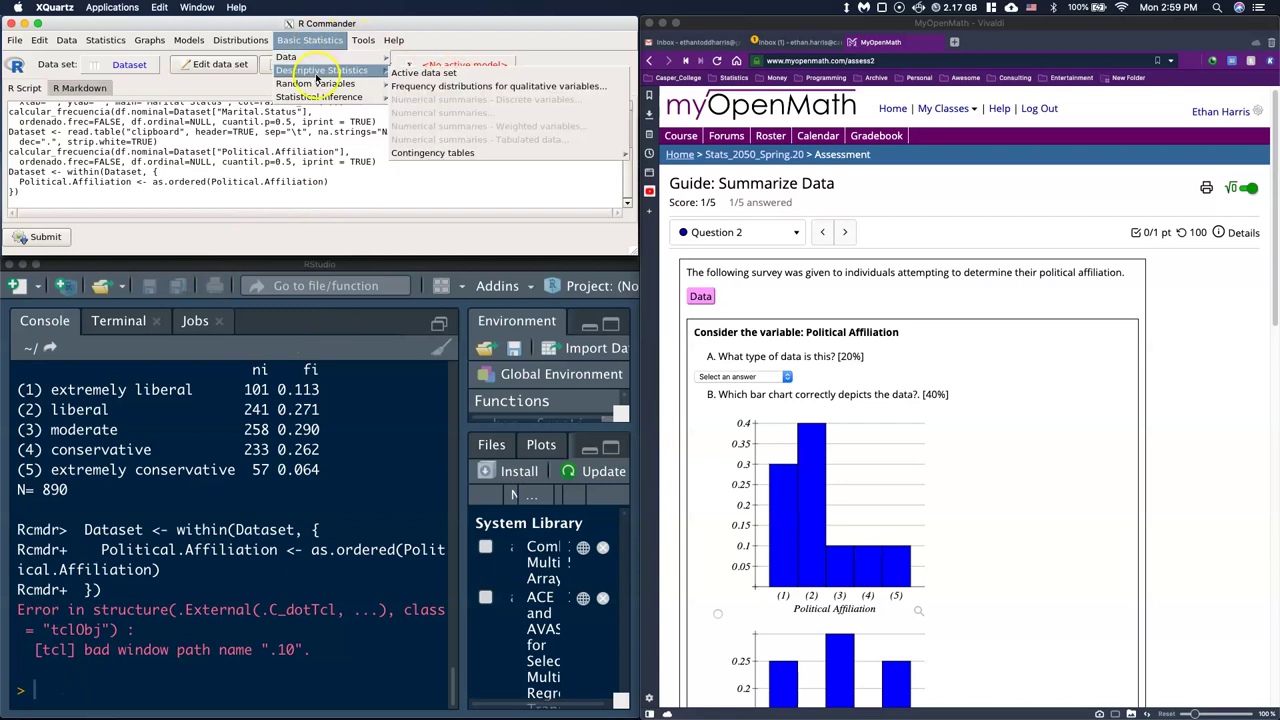
click(421, 86)
click(173, 97)
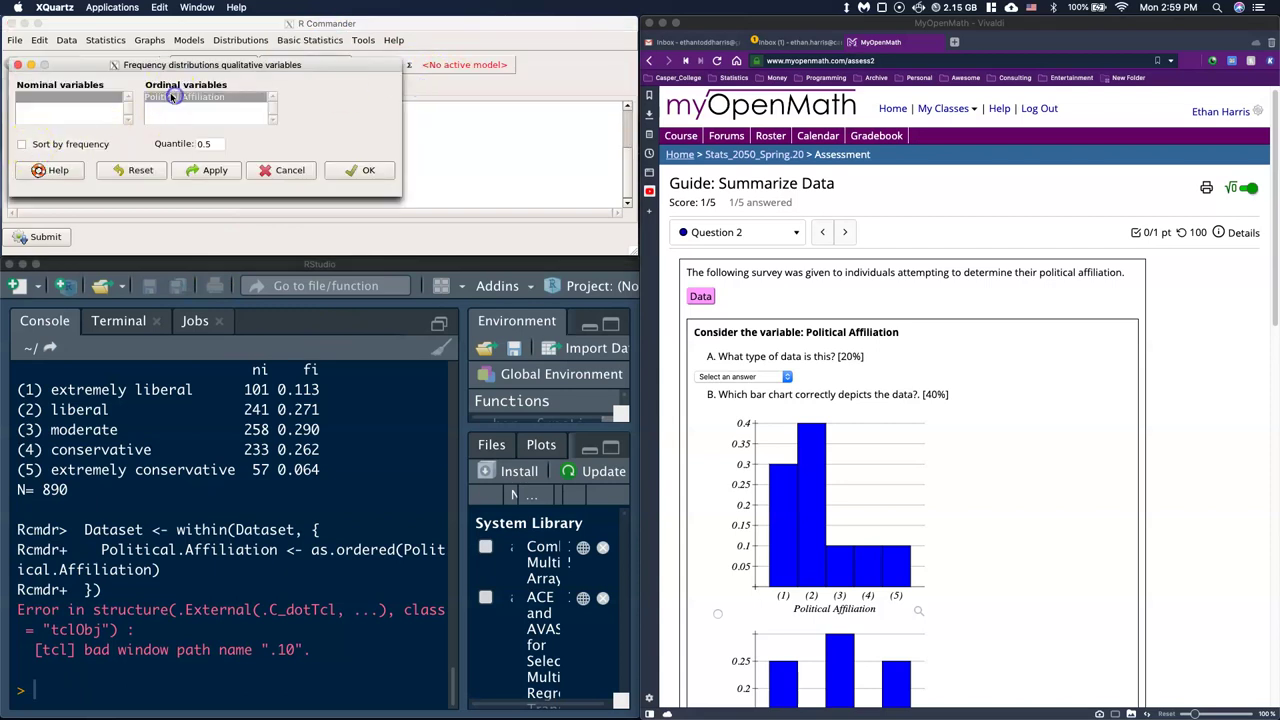
click(366, 170)
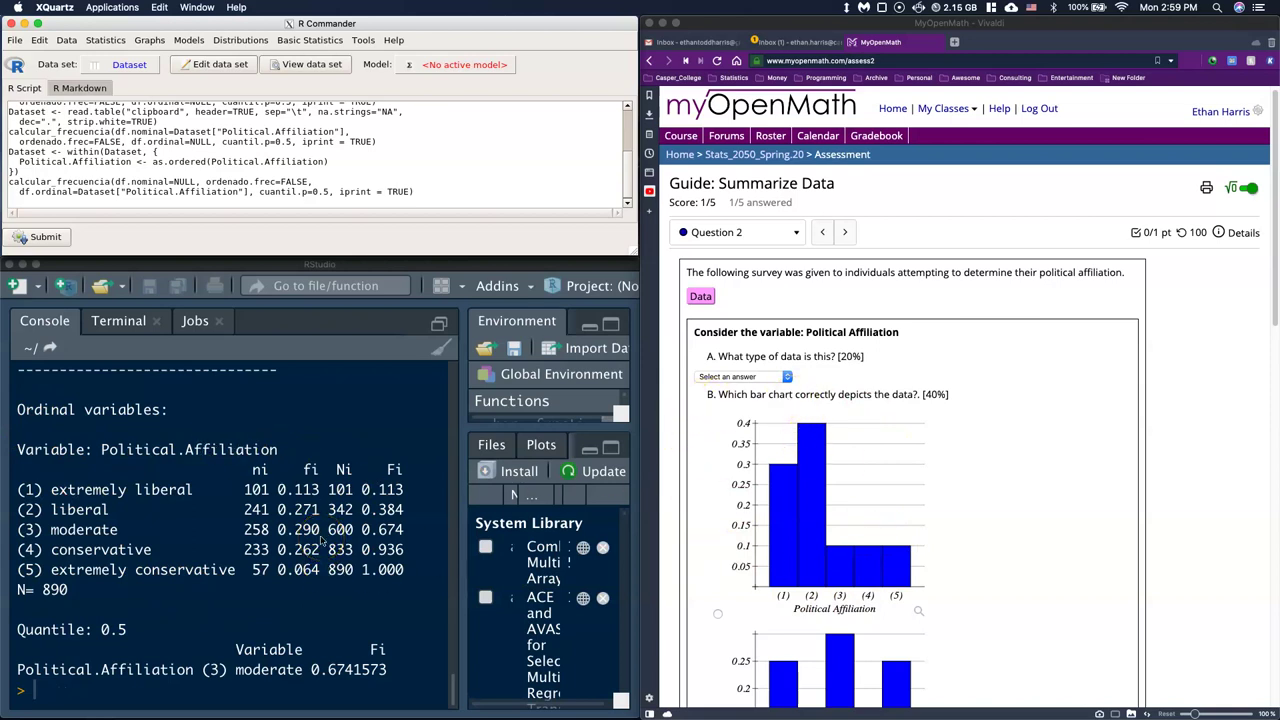
Draw a frequency bar graph of Political.Affiliation, bars ordered extremely liberal to extremely conservative.
click(149, 40)
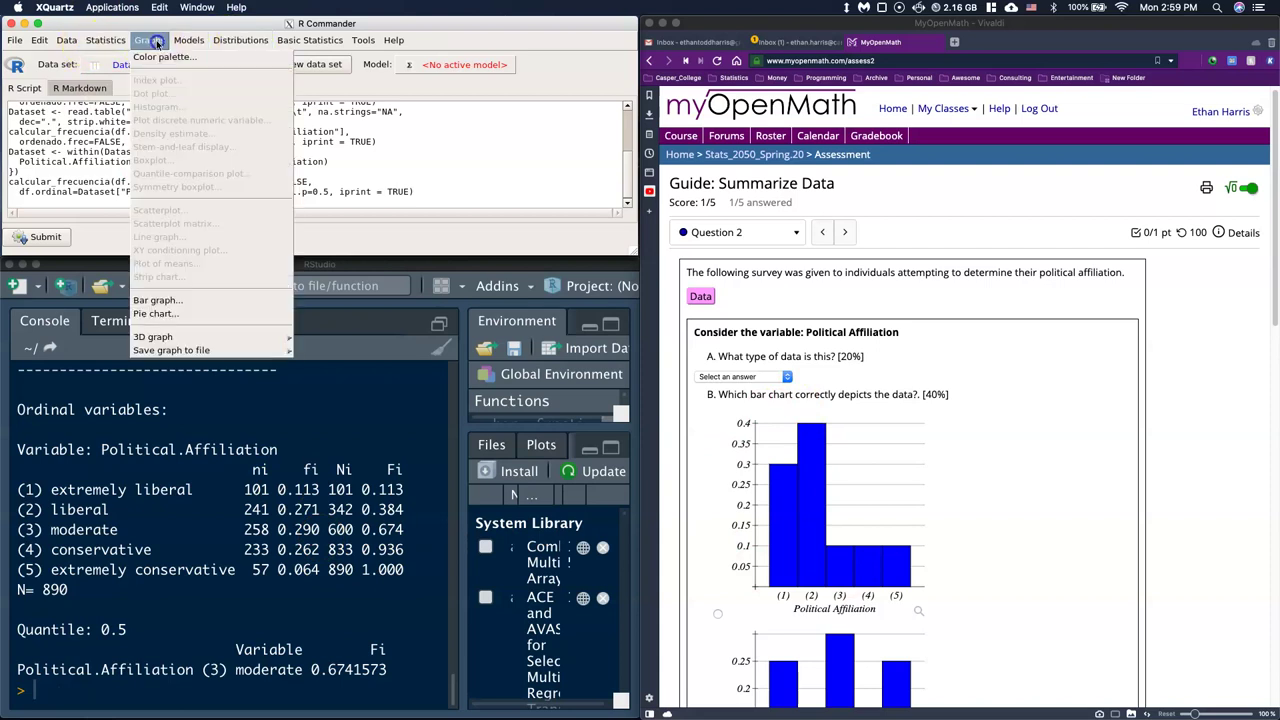
click(178, 302)
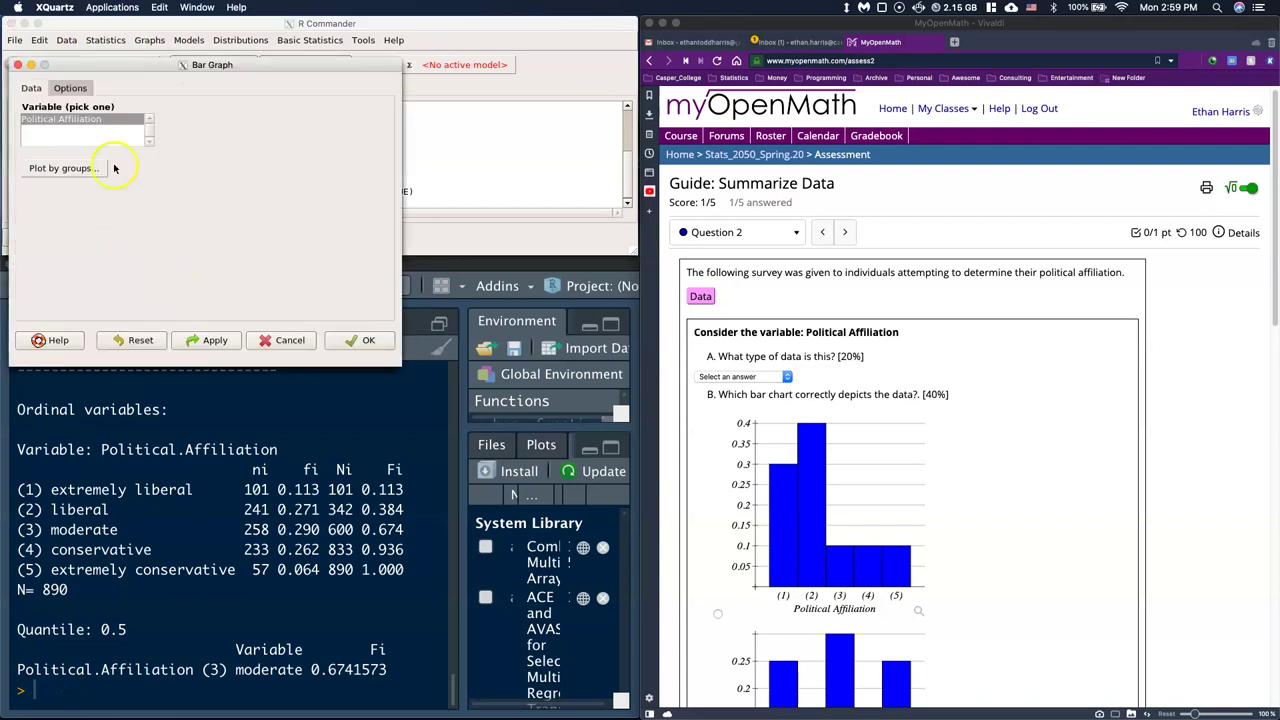
click(62, 119)
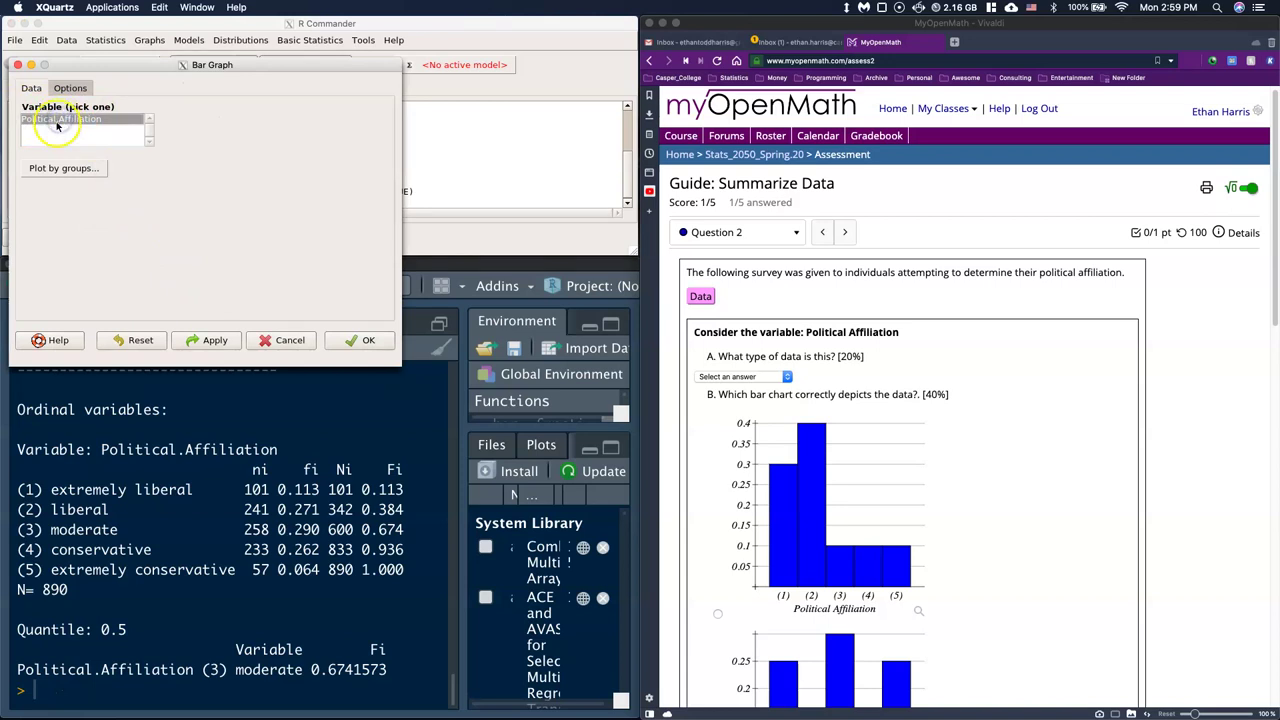
click(70, 89)
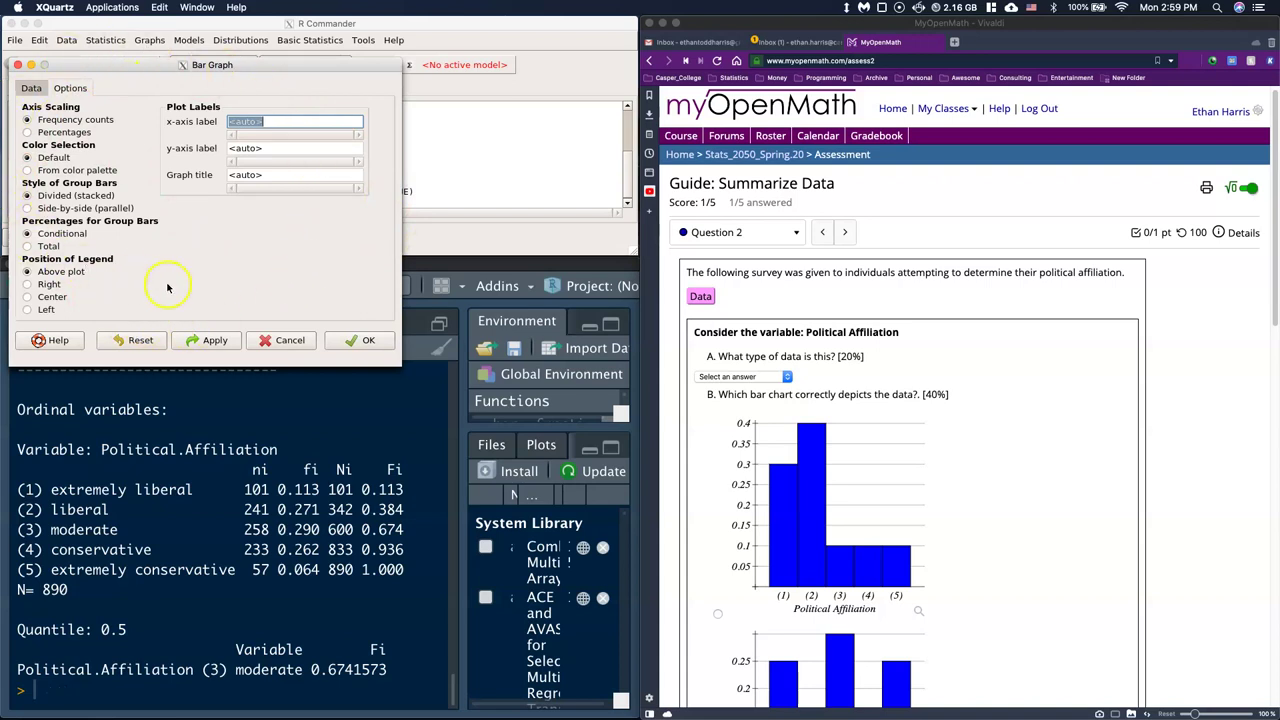
click(32, 89)
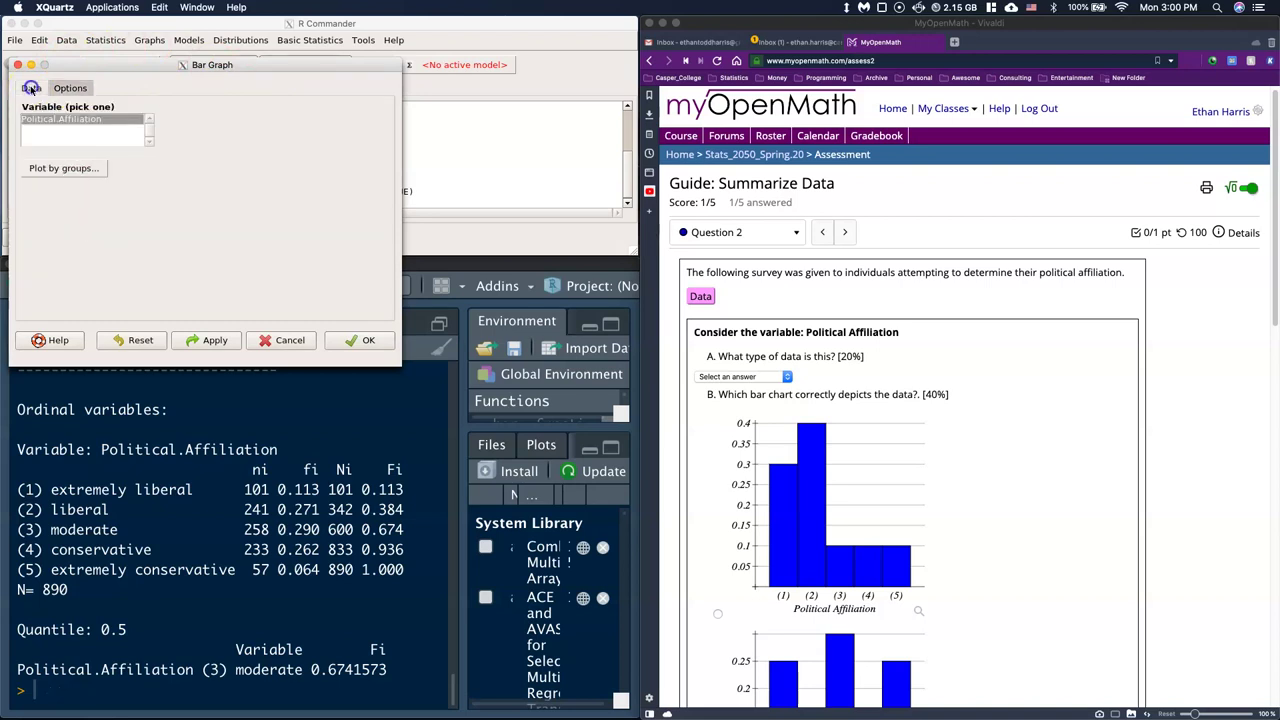
click(355, 341)
click(66, 330)
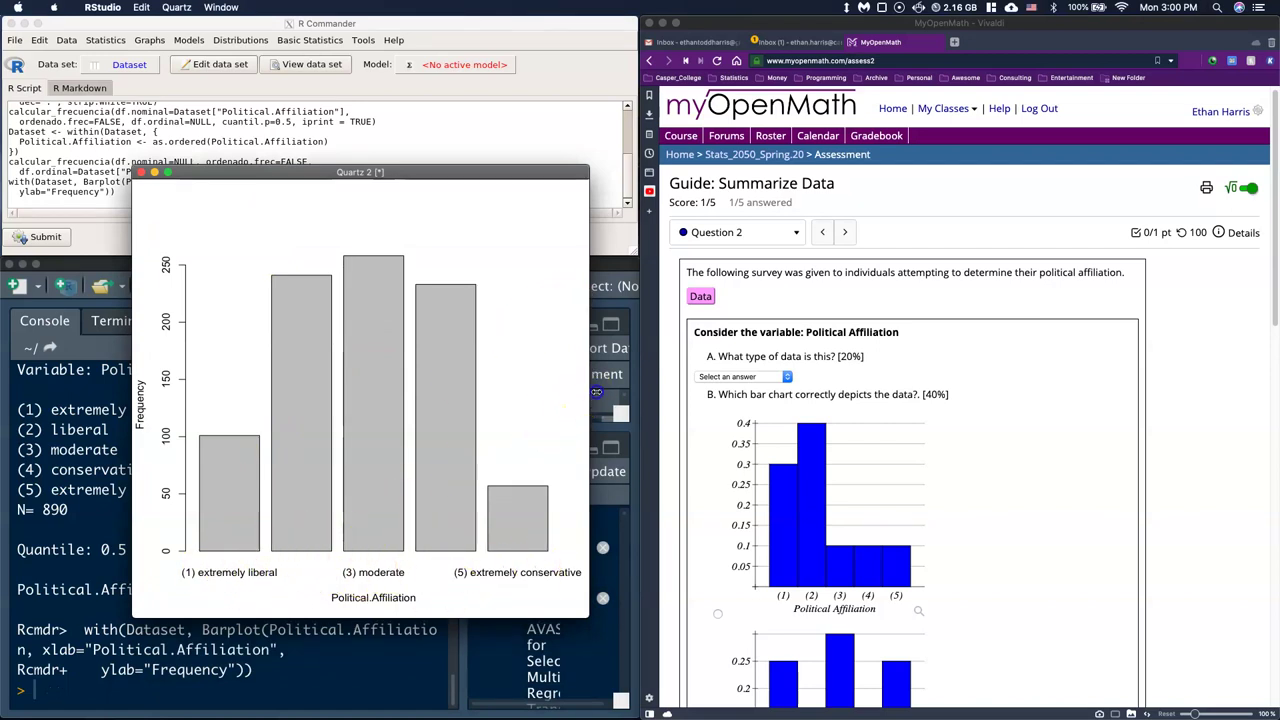
Widen the bar graph window so all five category labels show, and move it up and left.
drag(596, 392, 842, 380)
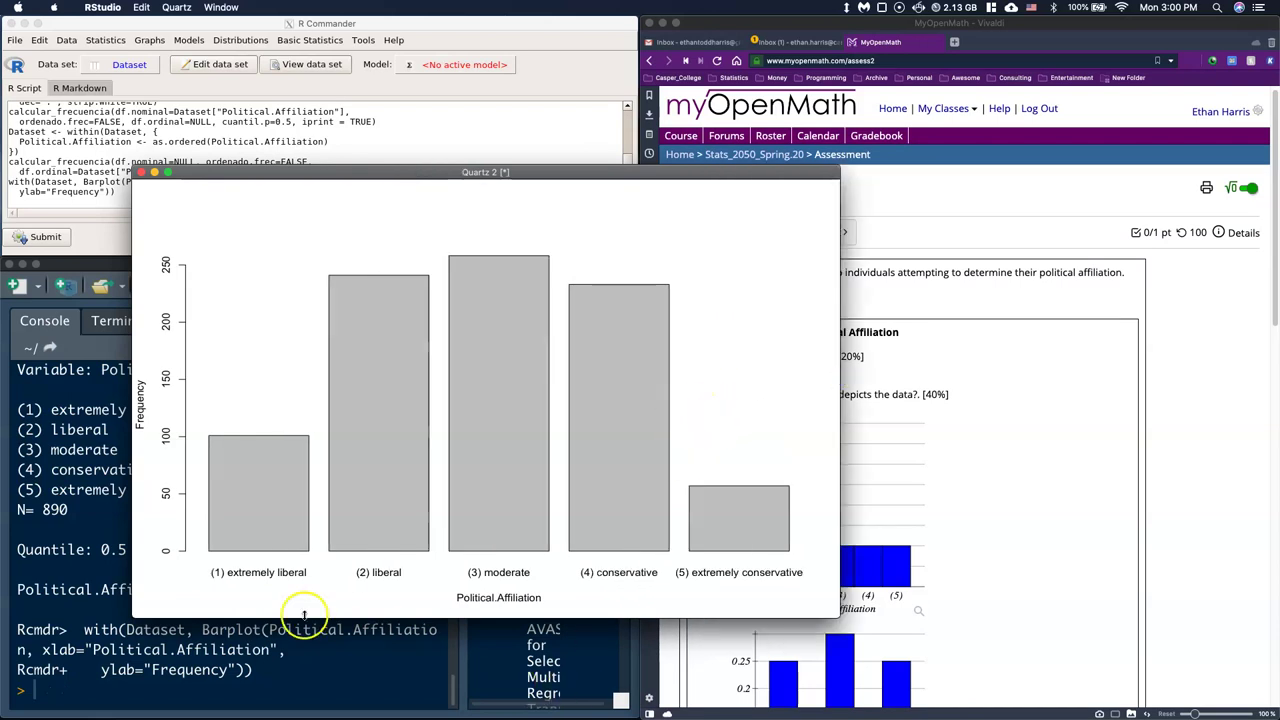
drag(380, 170, 295, 136)
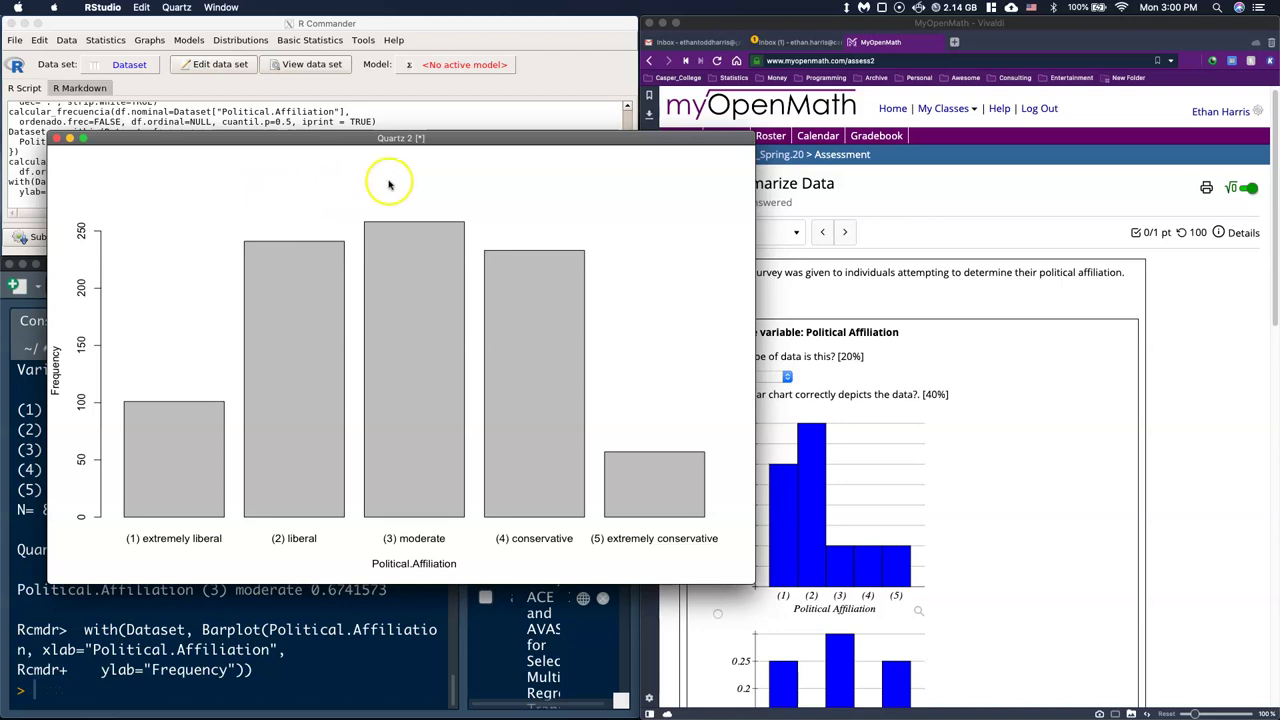
click(418, 112)
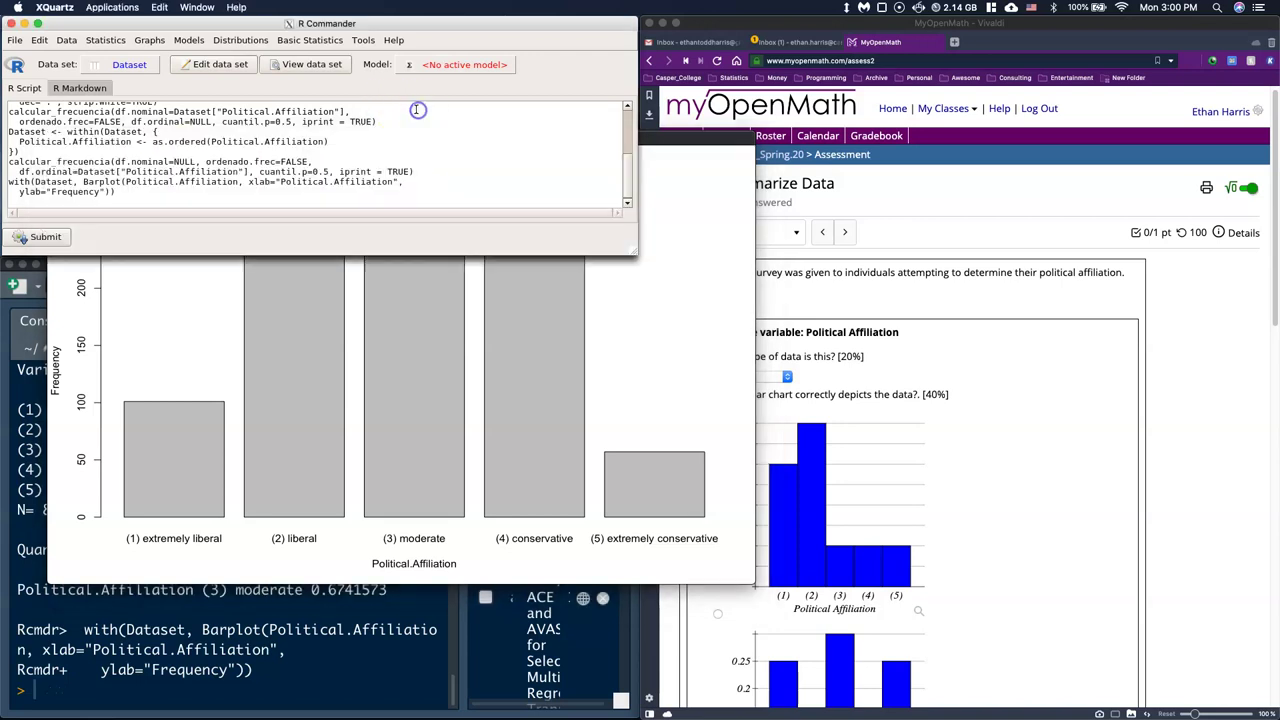
click(602, 276)
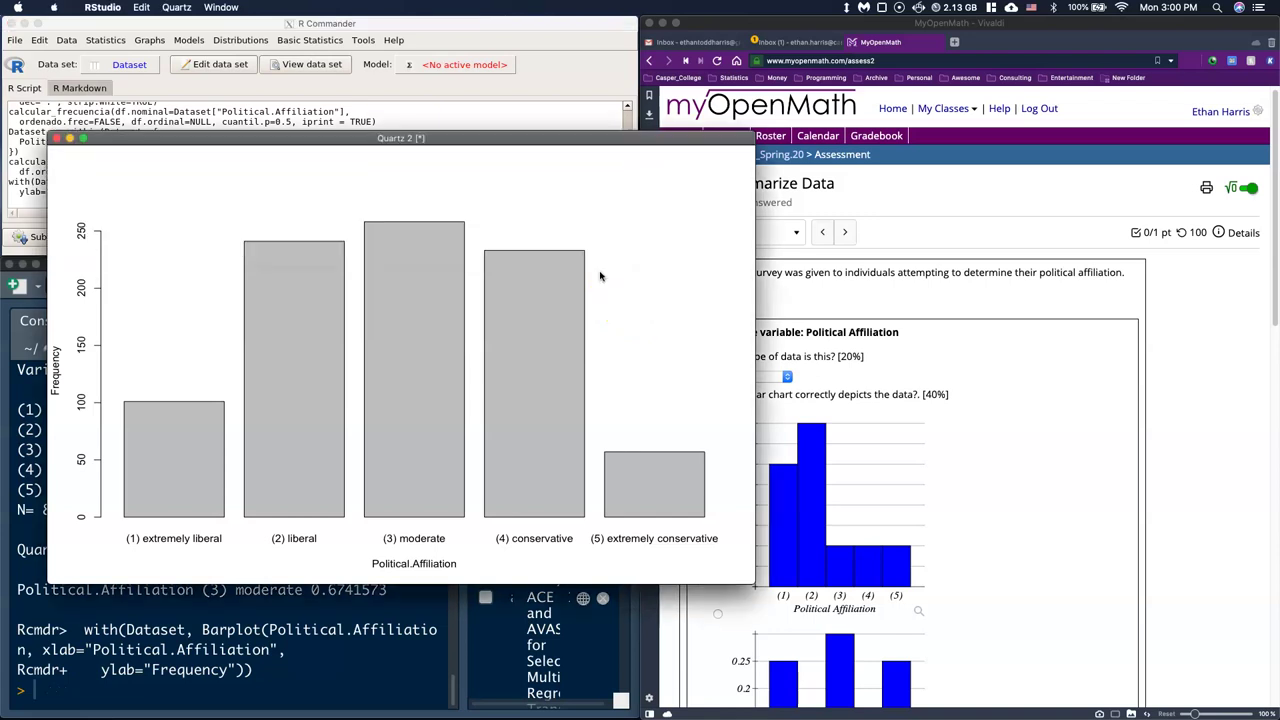
click(405, 116)
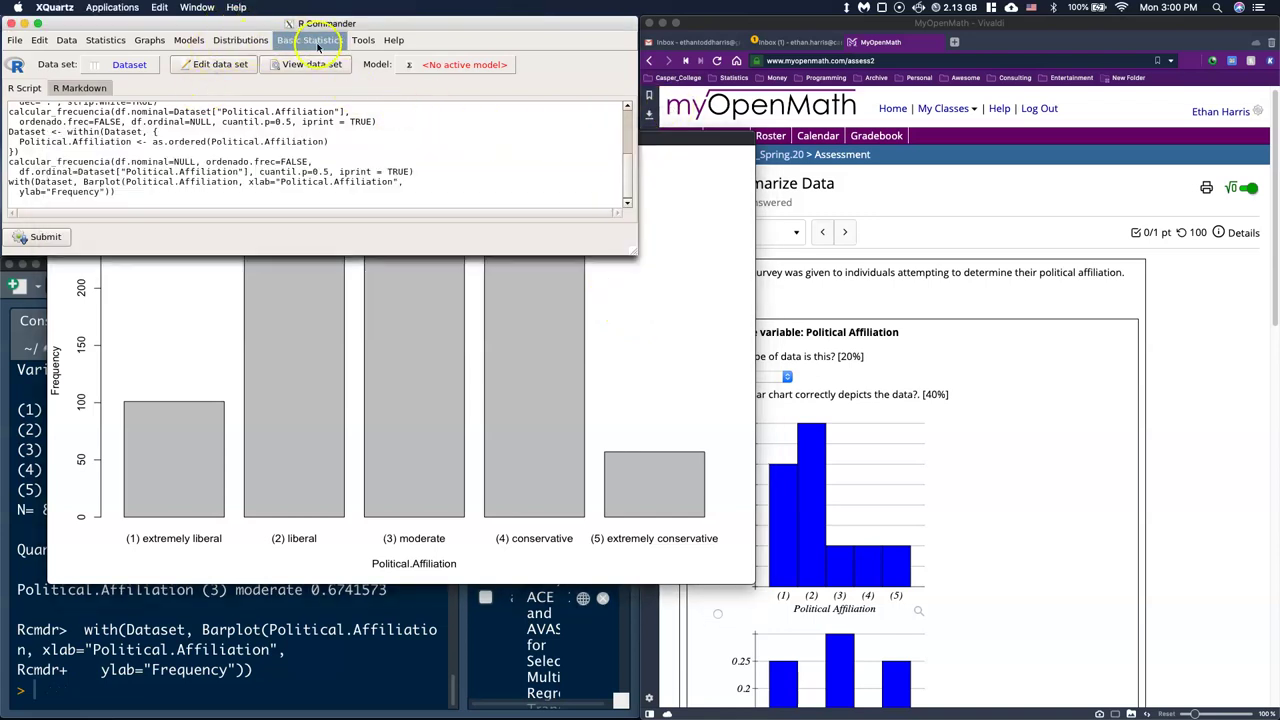
Redraw the Political.Affiliation bar graph with the title 'Survey Response on Politics'.
click(161, 43)
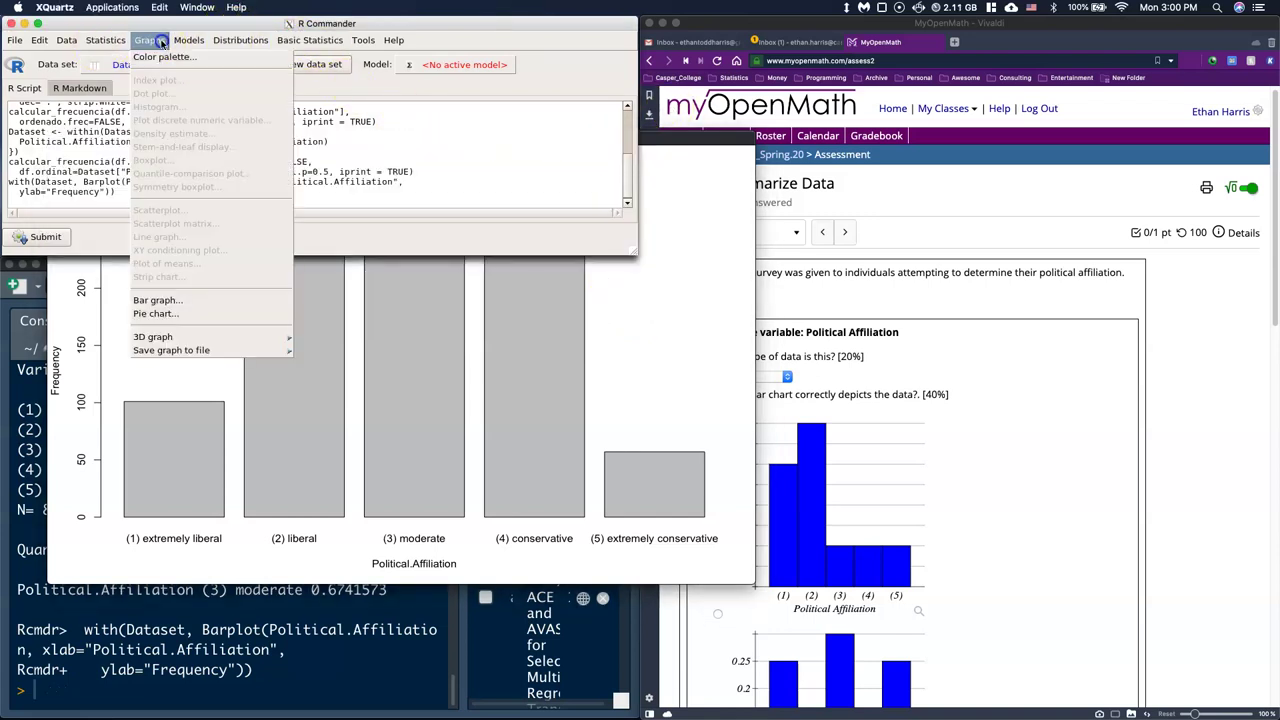
click(165, 300)
click(72, 90)
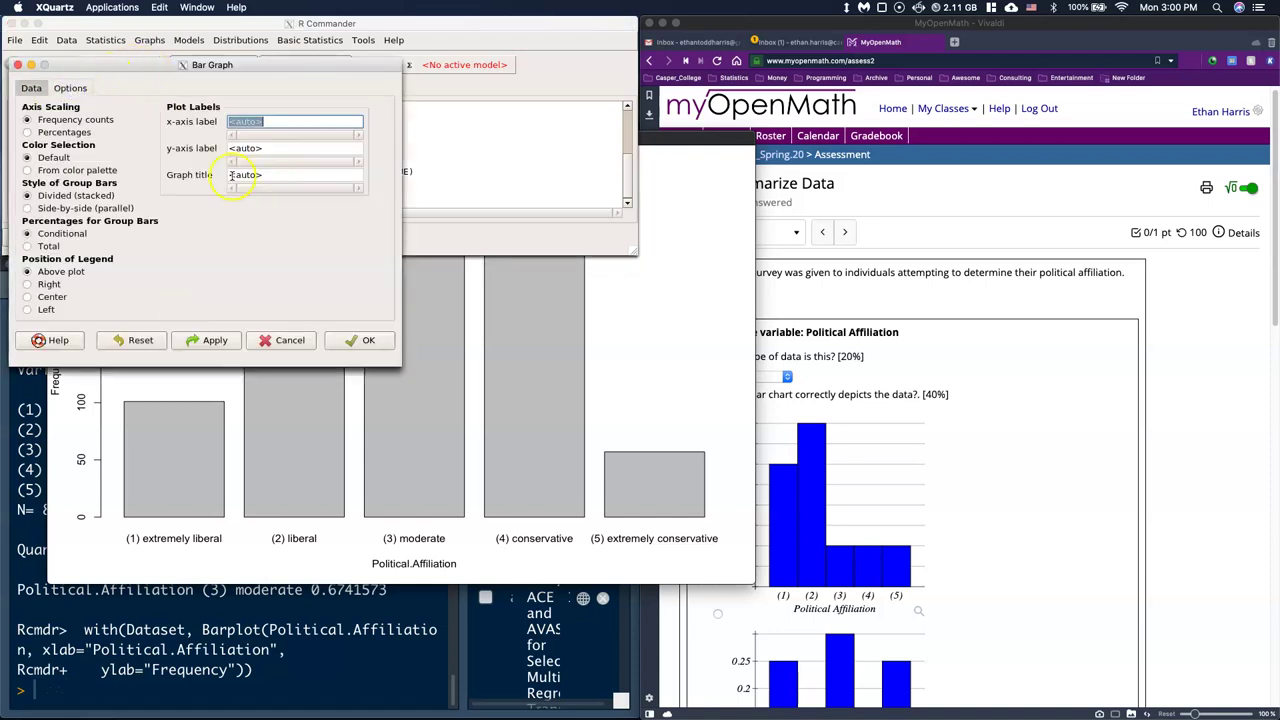
click(279, 177)
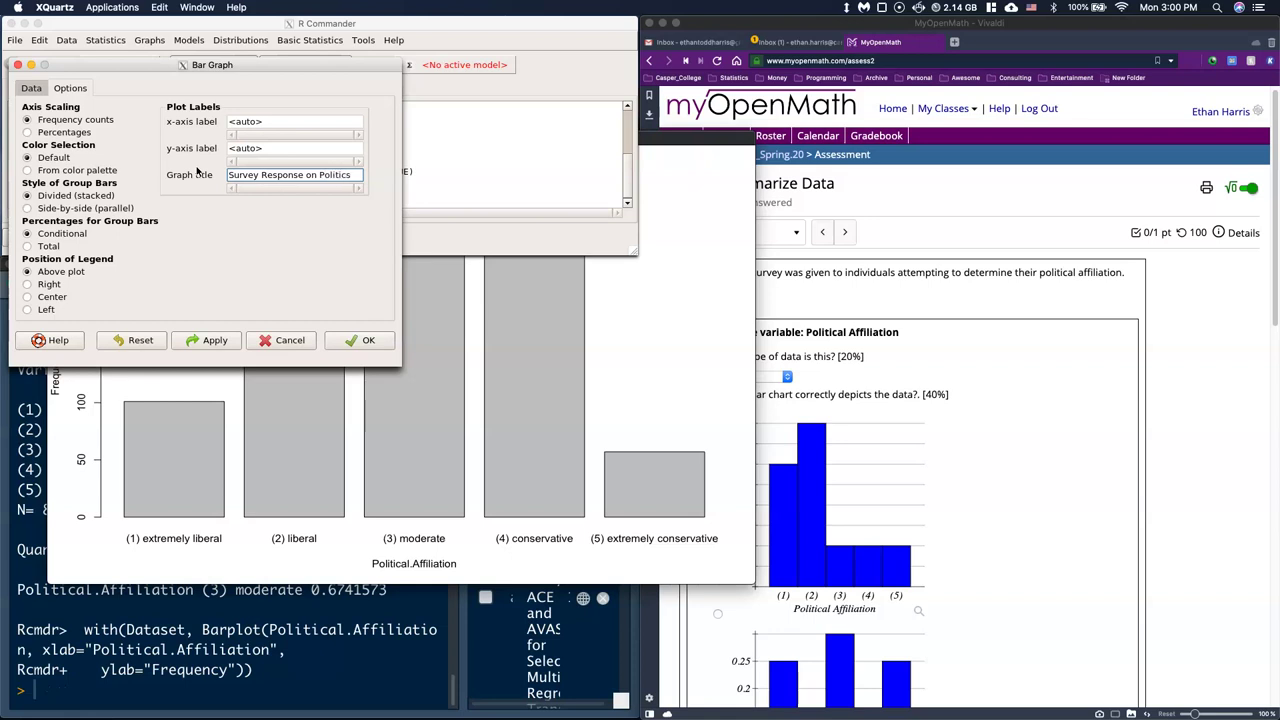
click(358, 338)
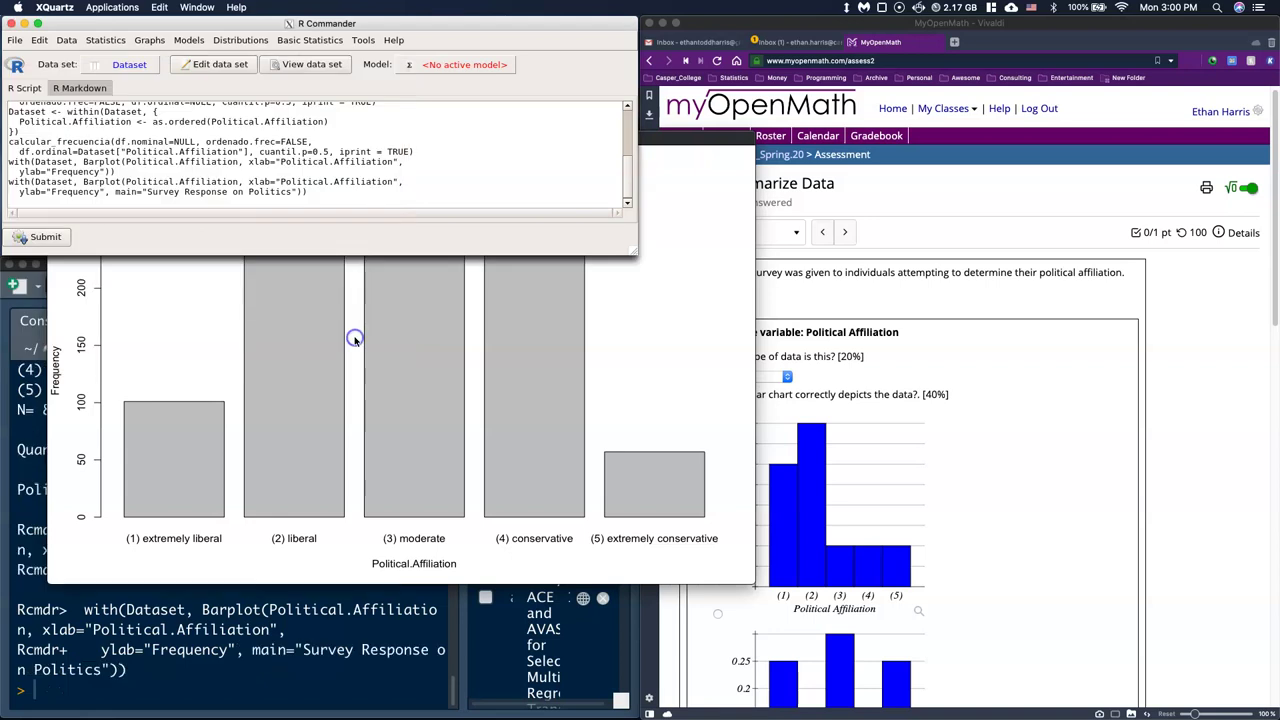
click(677, 346)
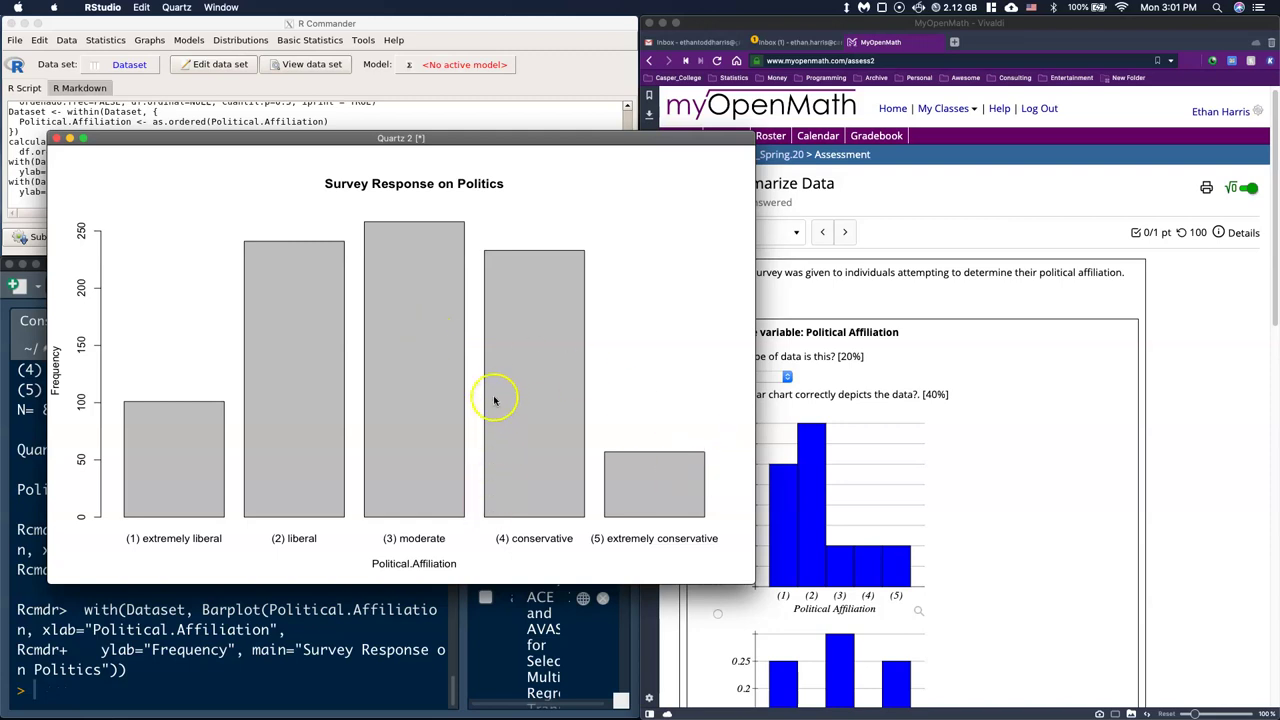
click(867, 375)
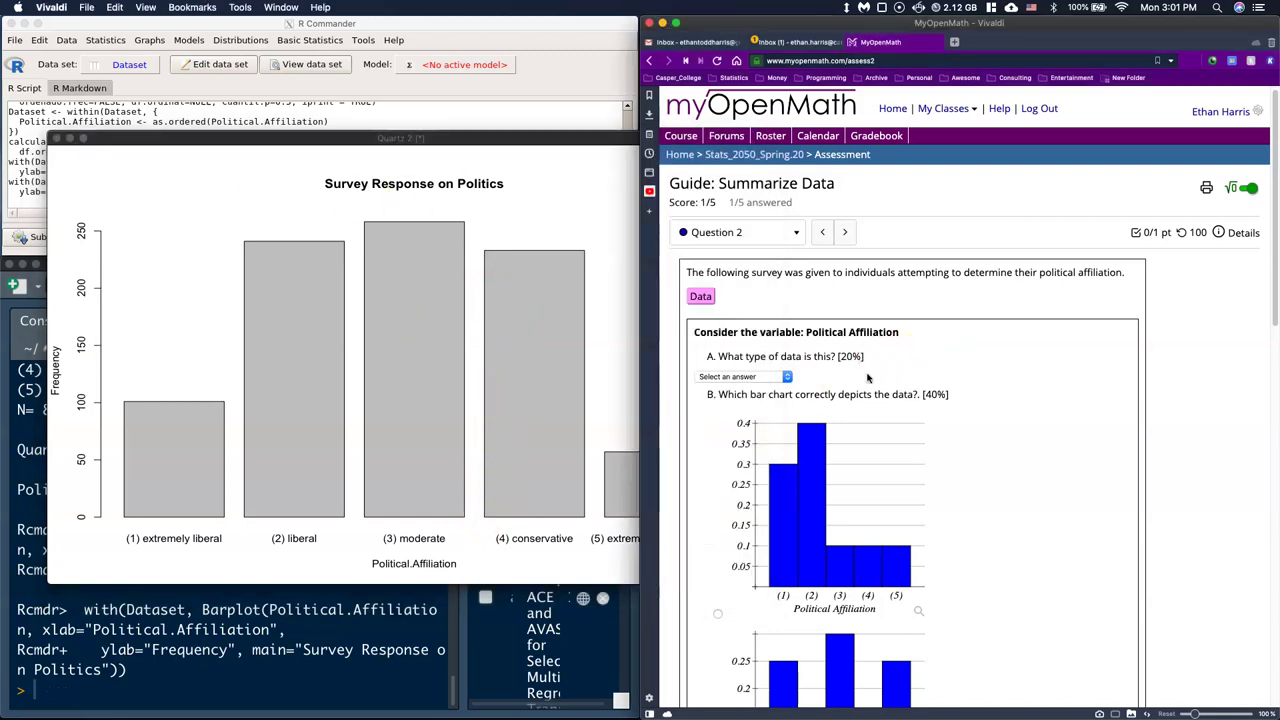
click(788, 377)
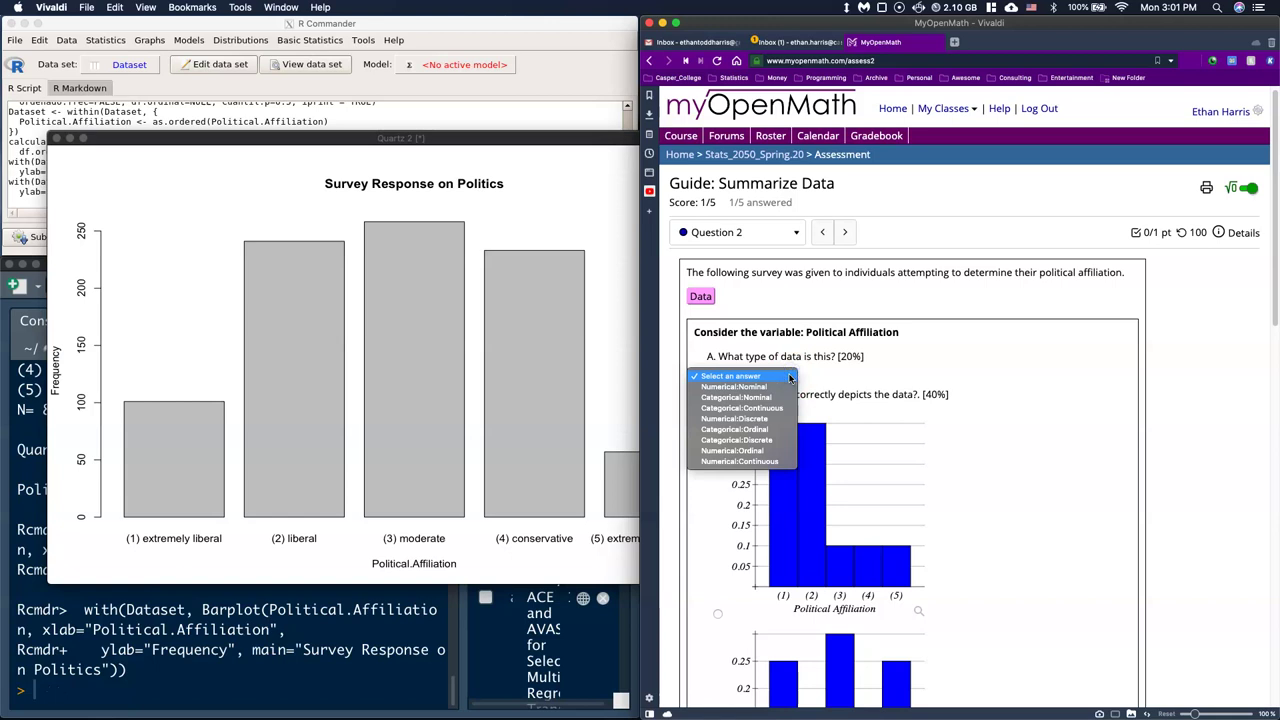
click(738, 429)
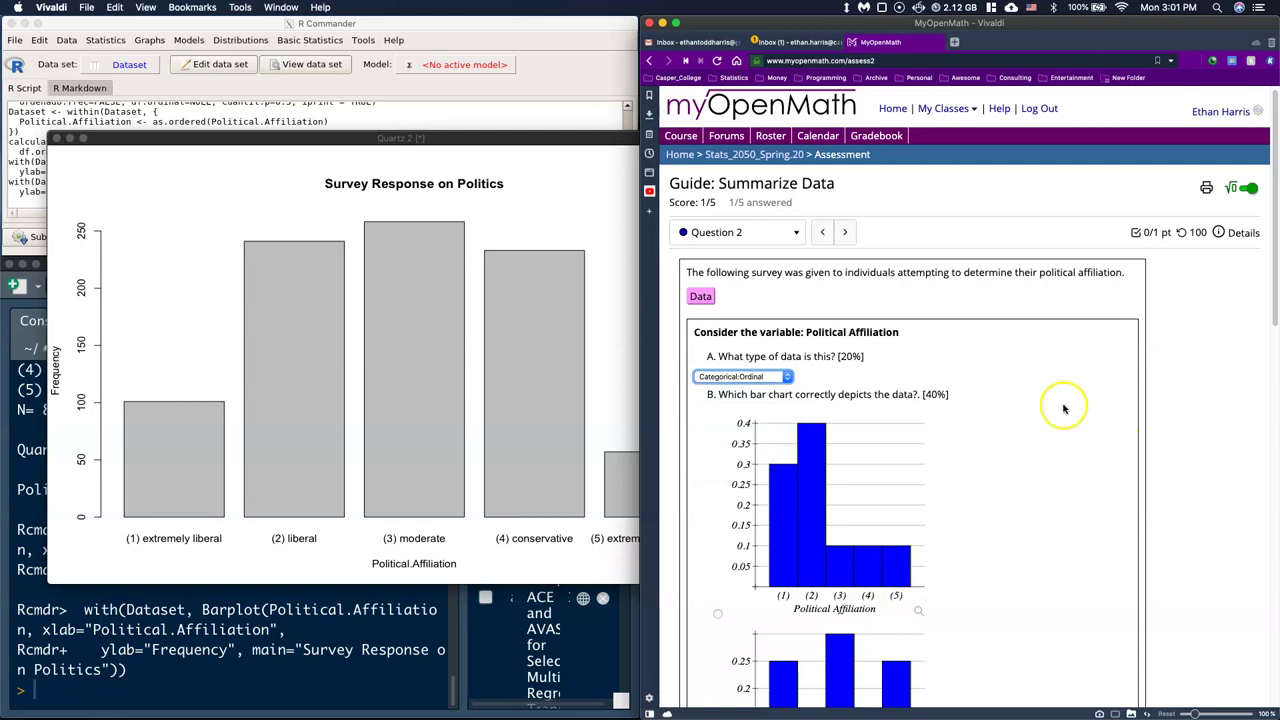
scroll(1064, 408, down, 10)
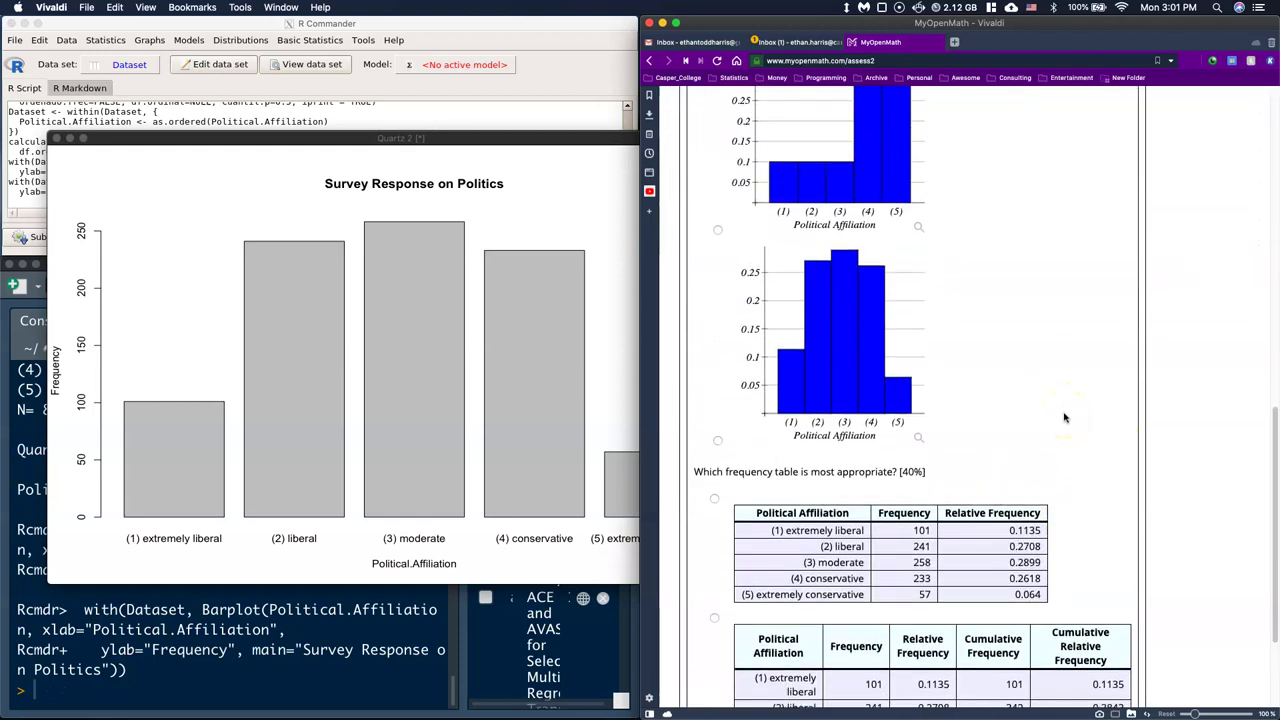
scroll(1064, 418, up, 5)
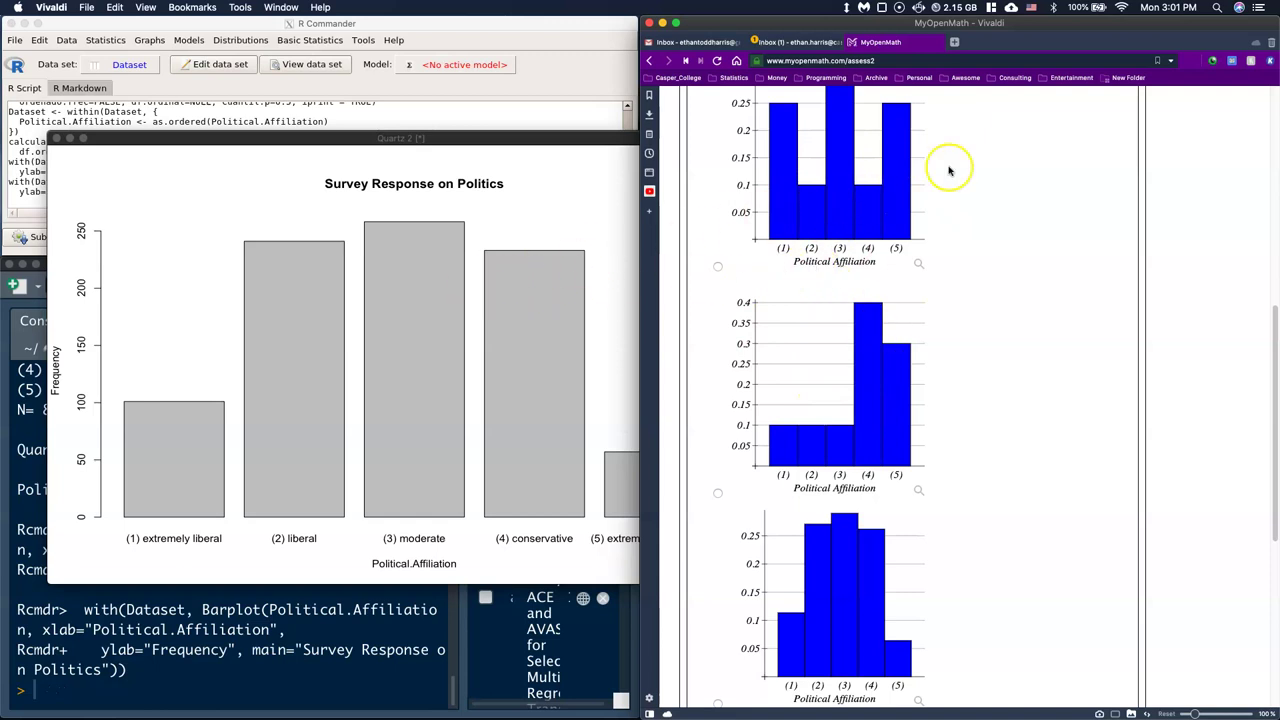
scroll(860, 249, up, 3)
scroll(841, 254, up, 1)
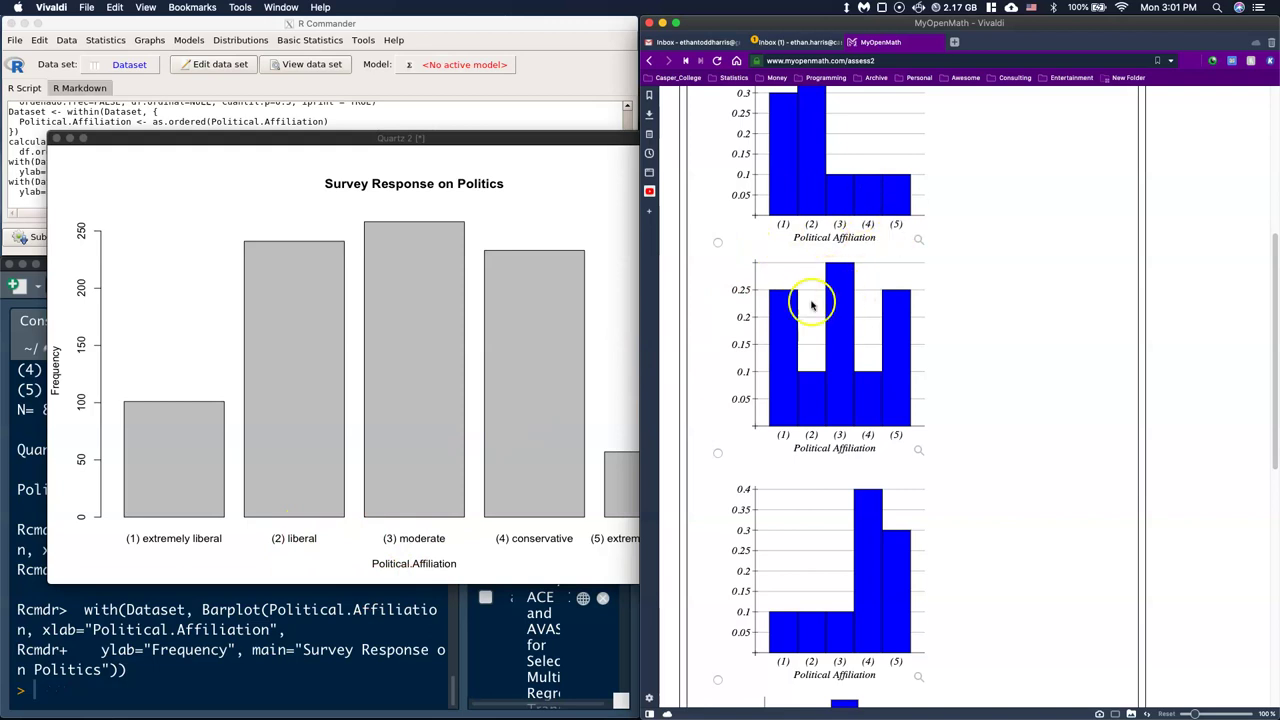
scroll(800, 275, up, 2)
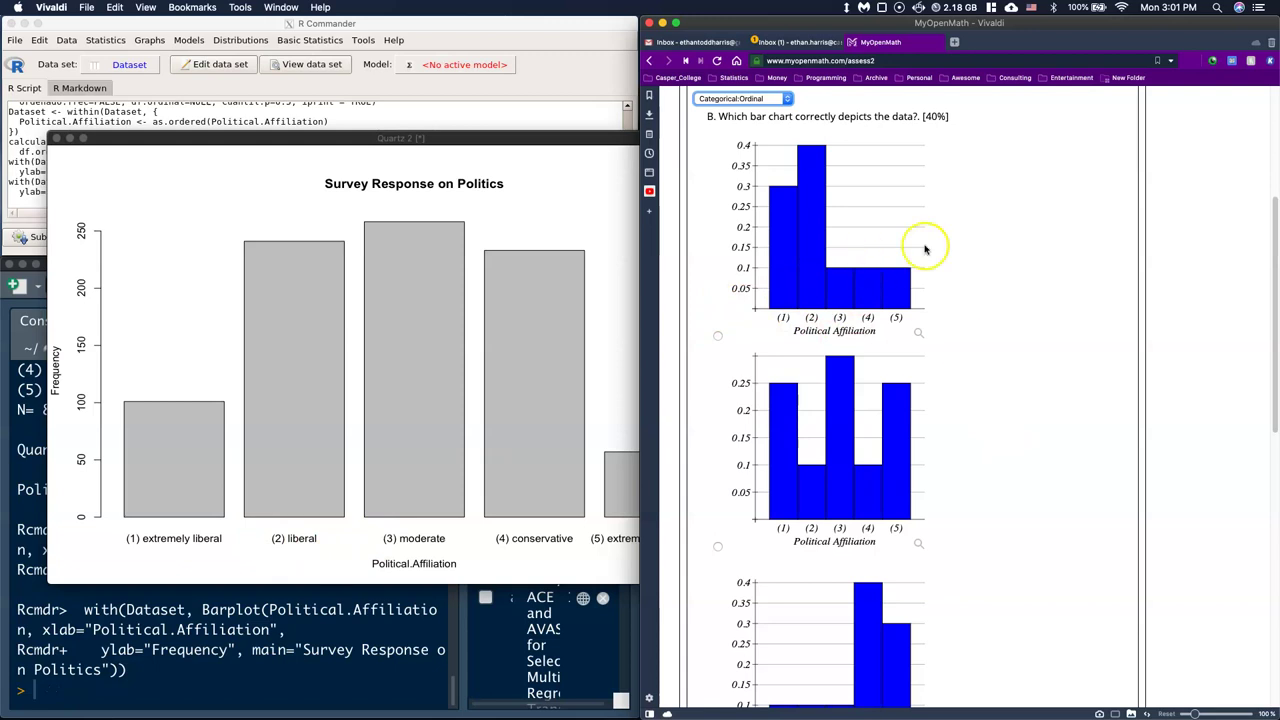
scroll(936, 244, down, 1)
scroll(941, 243, down, 6)
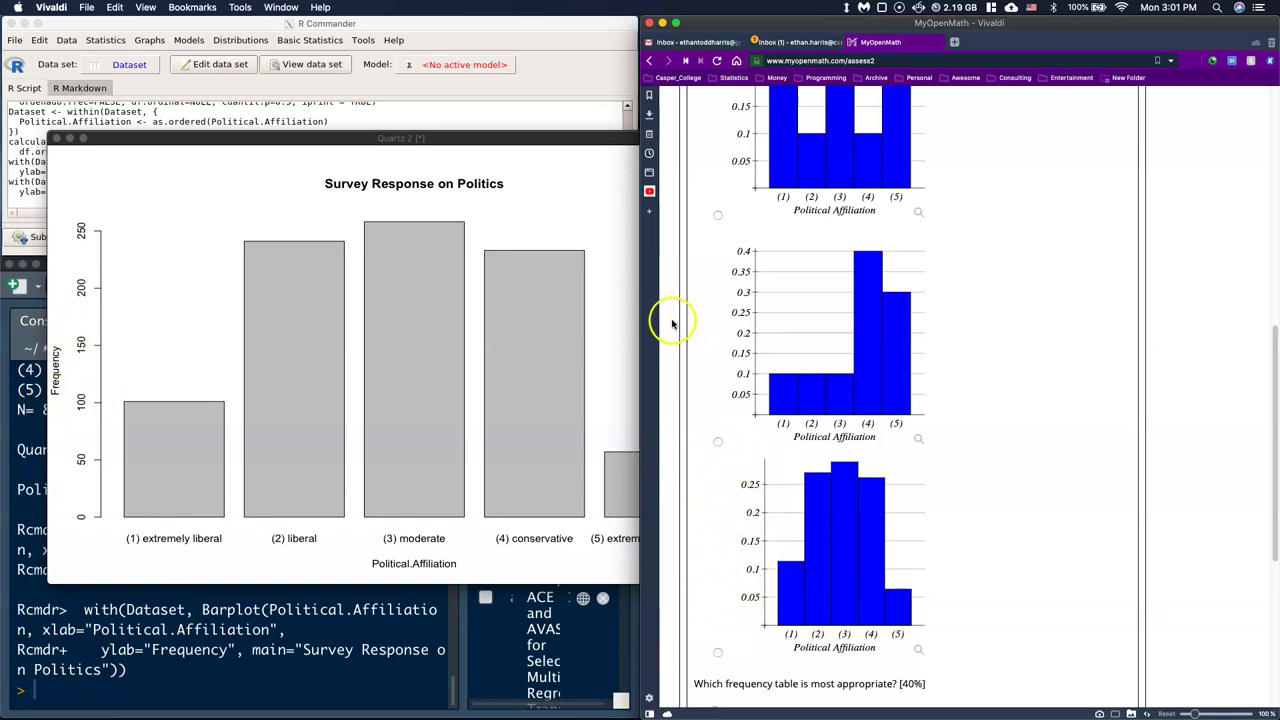
Close the frequency bar graph window and return to R Commander.
click(150, 137)
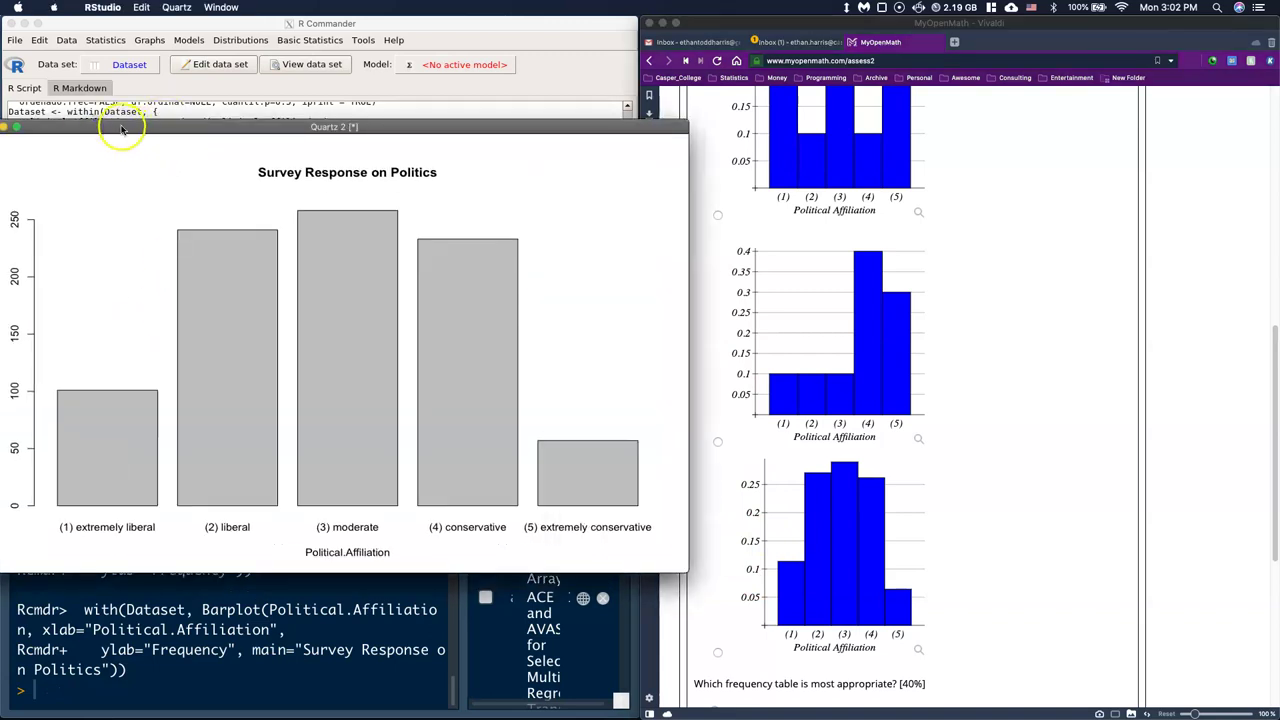
drag(123, 129, 154, 114)
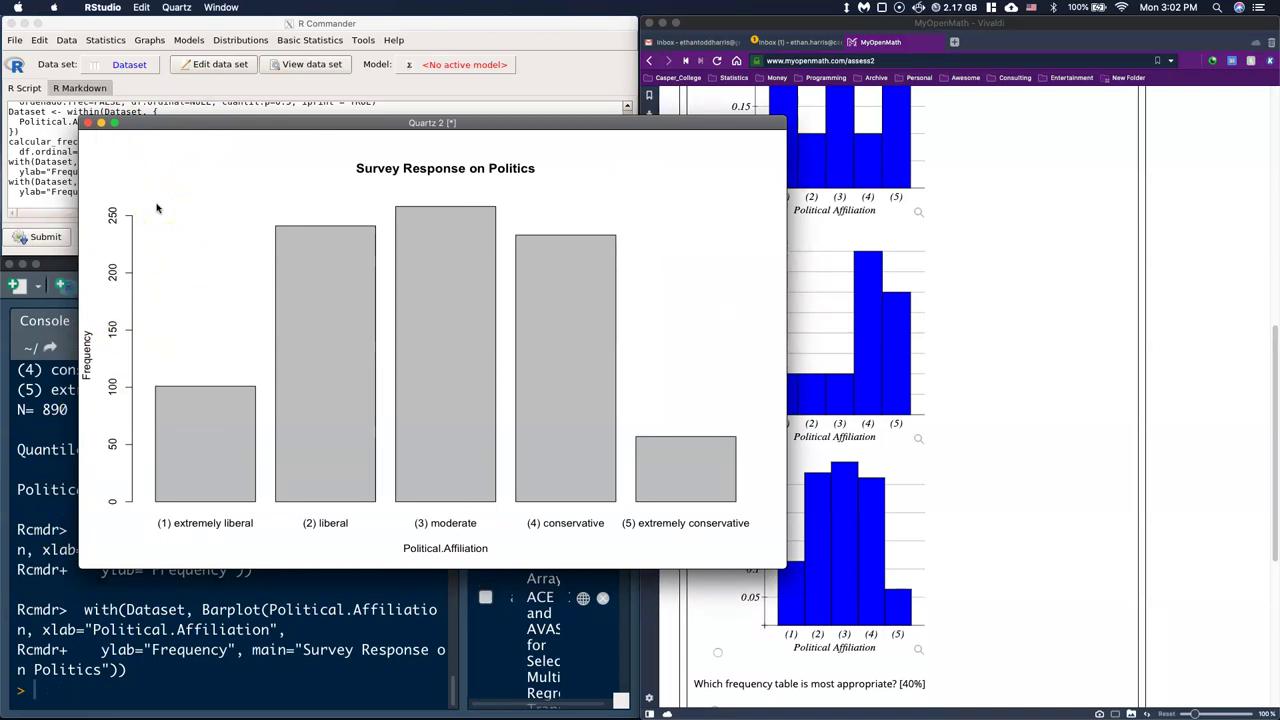
click(89, 122)
click(146, 39)
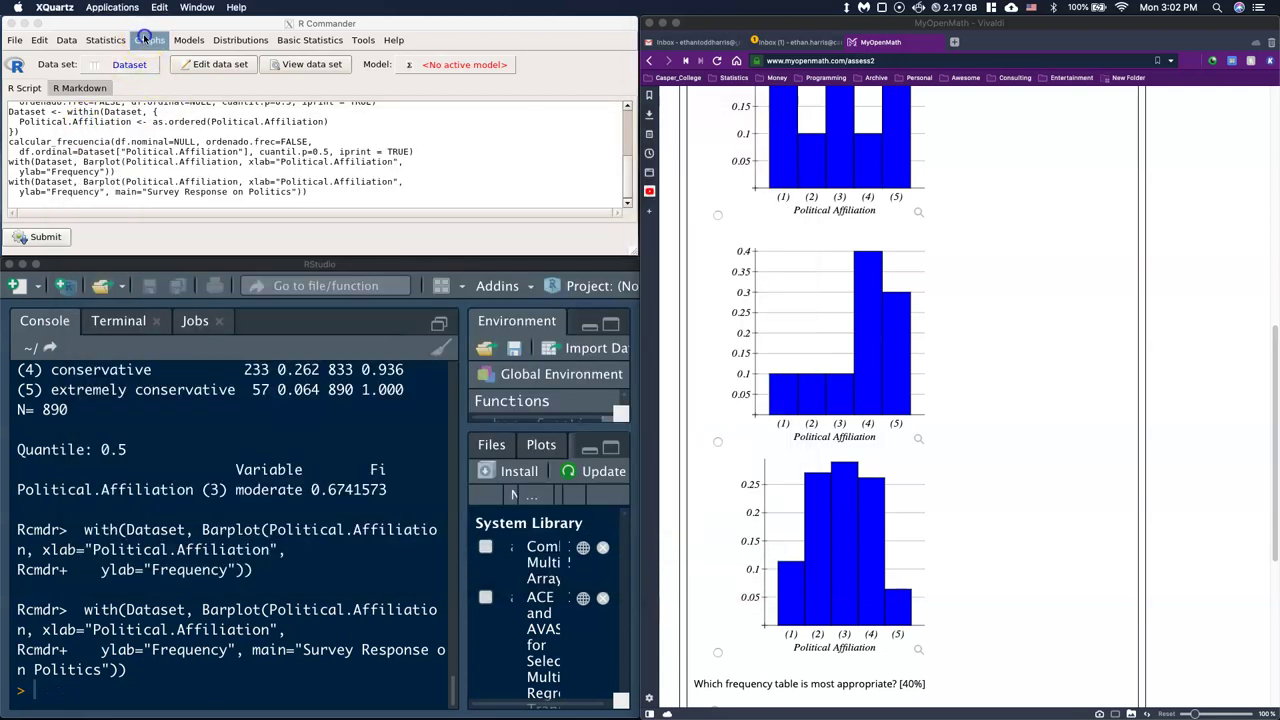
Draw a percentage-scaled bar graph of Political.Affiliation and centre its plot window on screen.
click(147, 40)
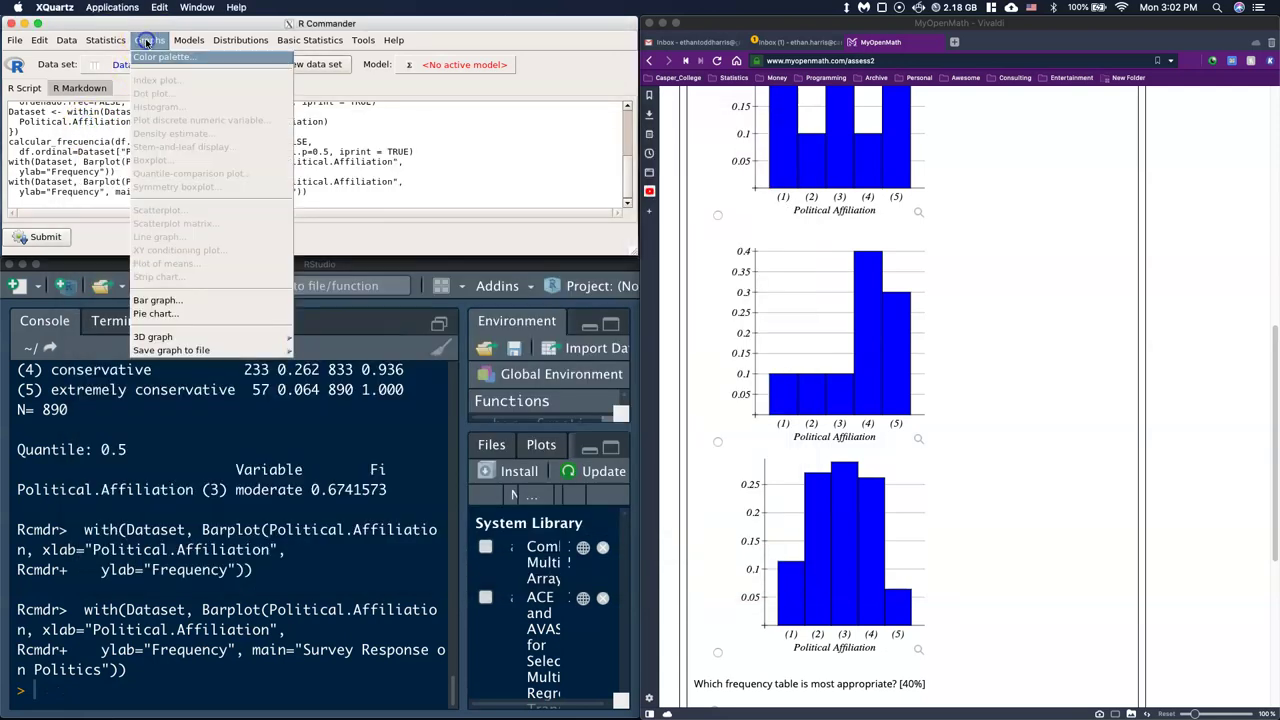
click(155, 300)
click(68, 88)
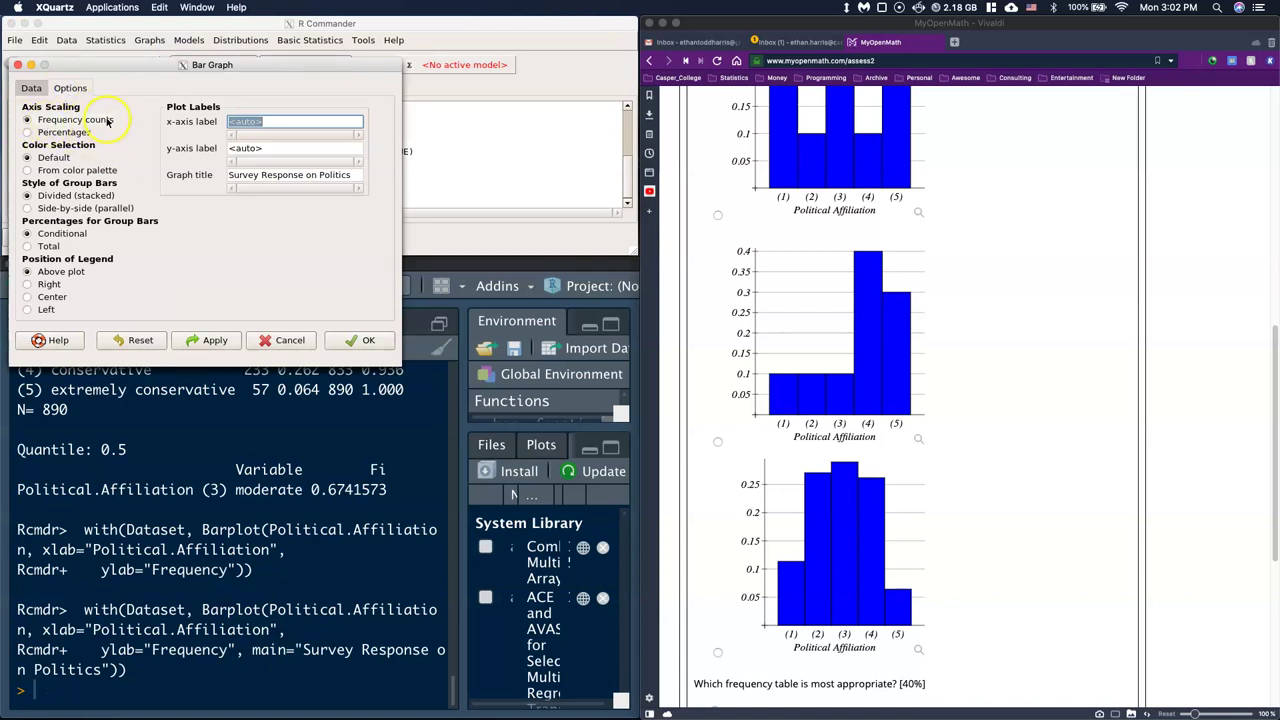
click(28, 132)
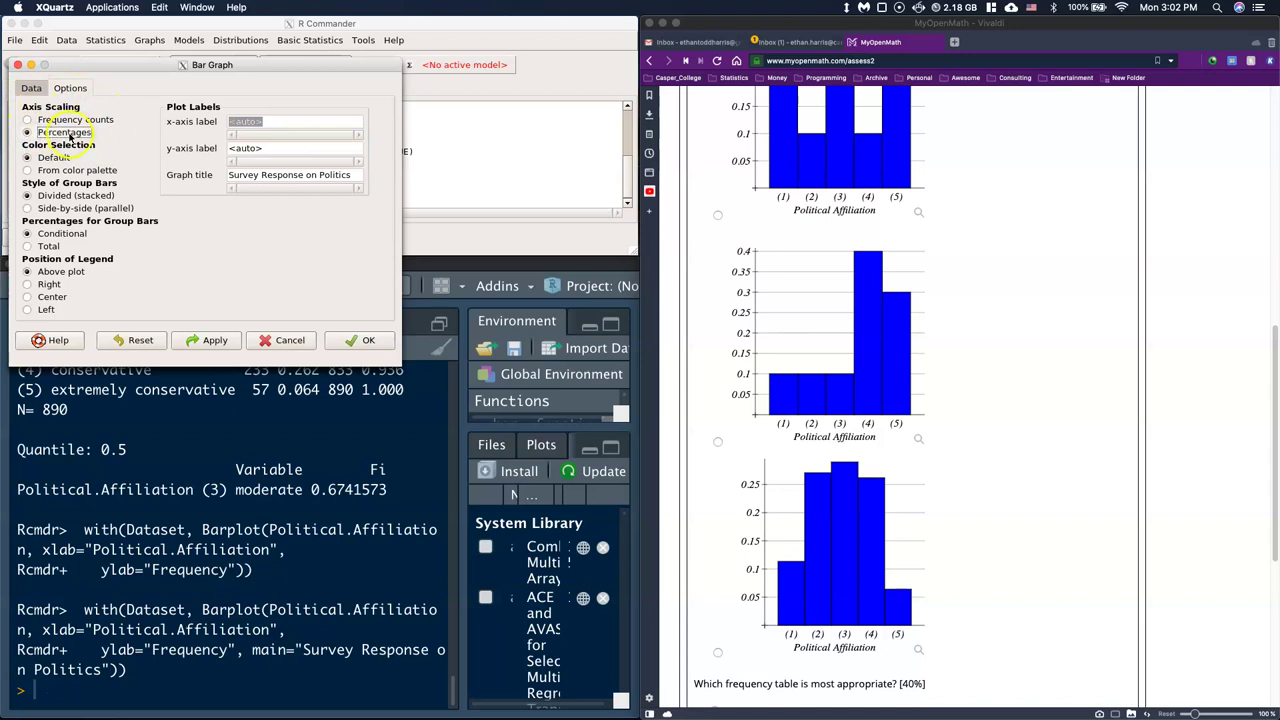
click(358, 341)
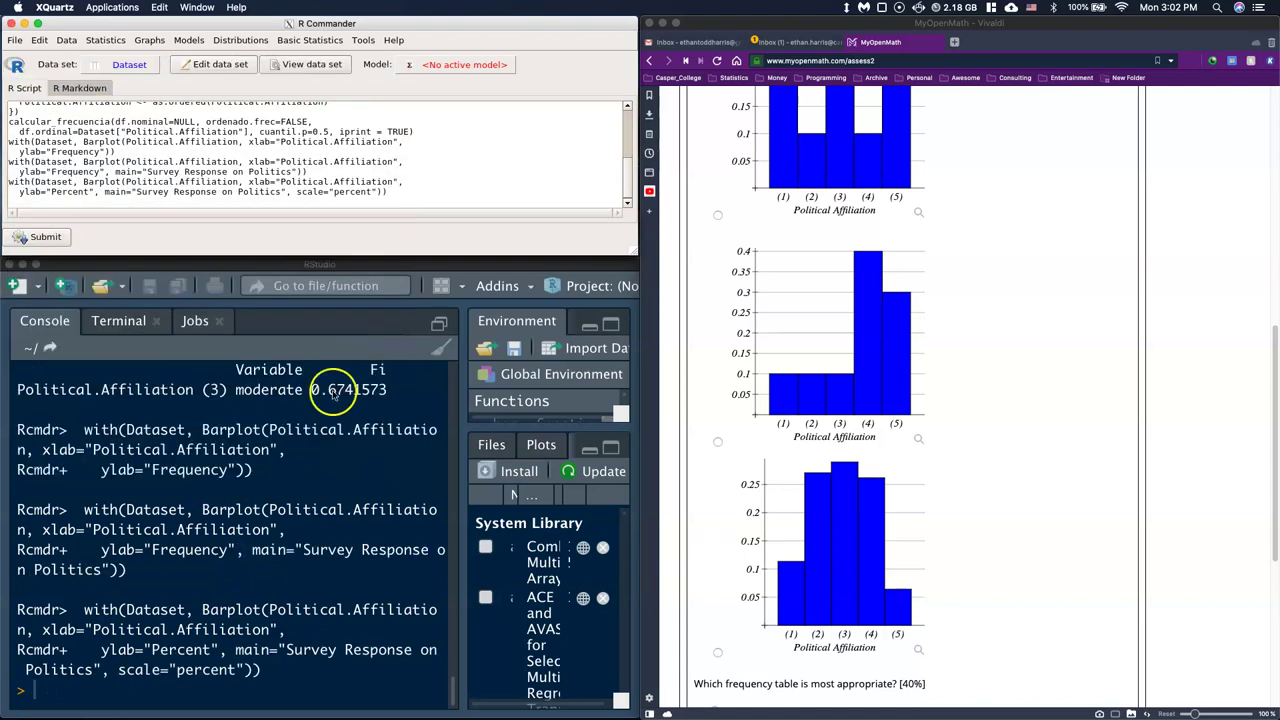
click(370, 495)
scroll(330, 505, up, 5)
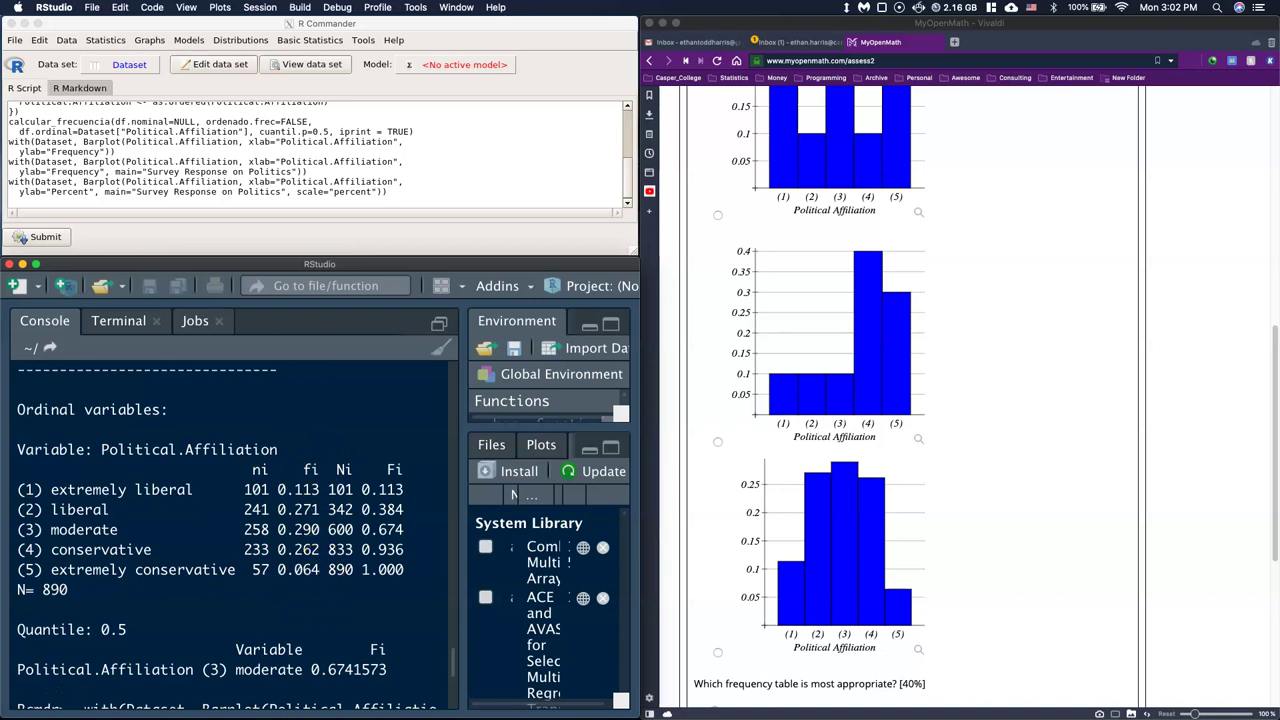
drag(60, 215, 358, 177)
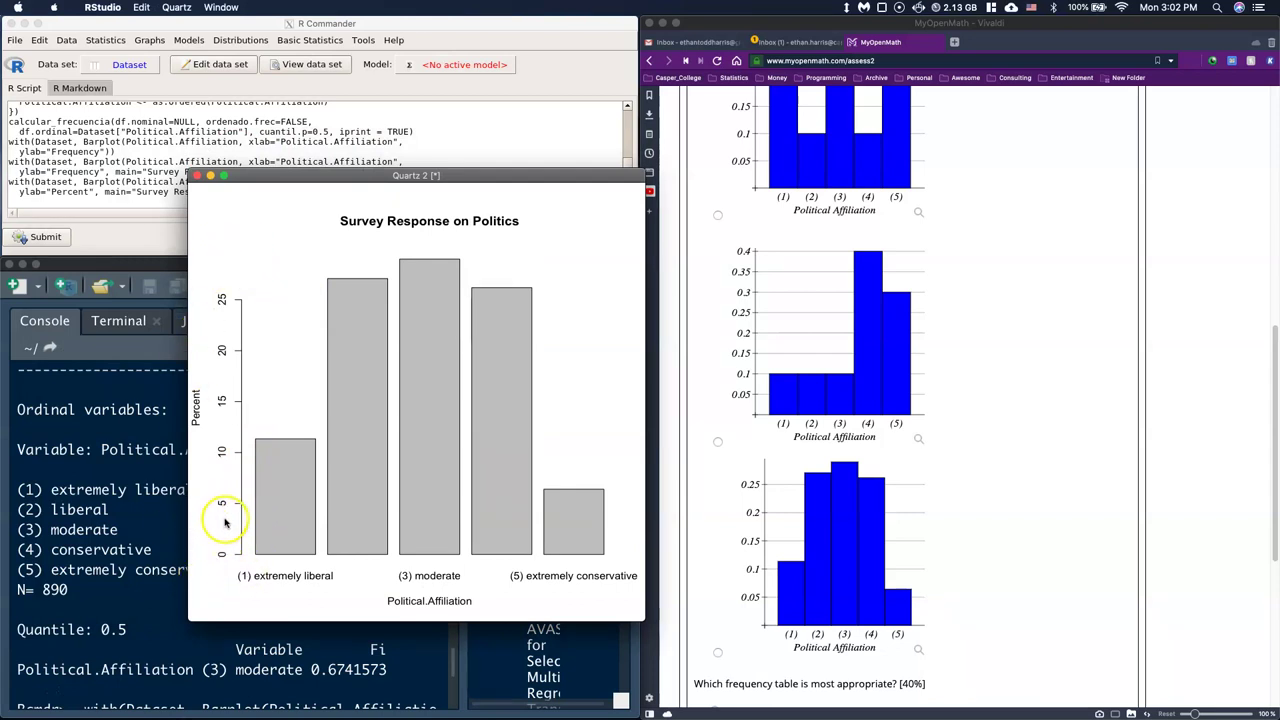
Choose the third bar graph, peaking near 0.29 at moderate, as the answer to question B.
click(740, 505)
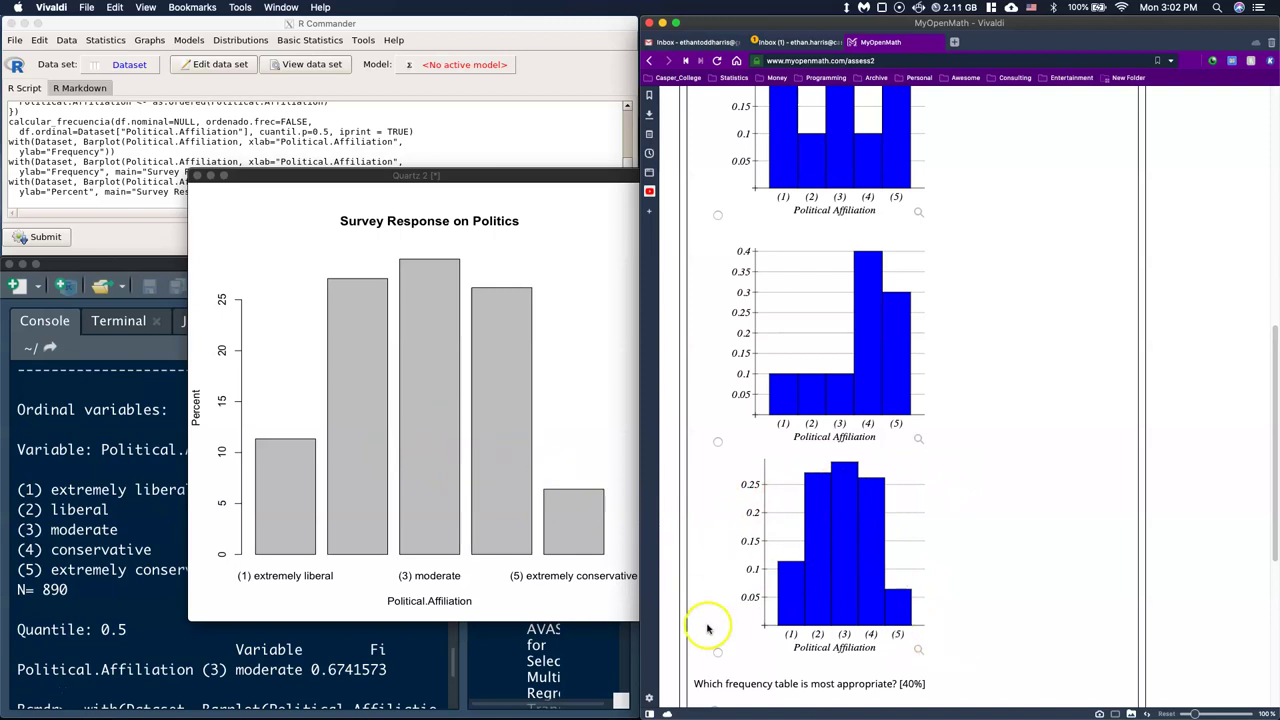
click(717, 653)
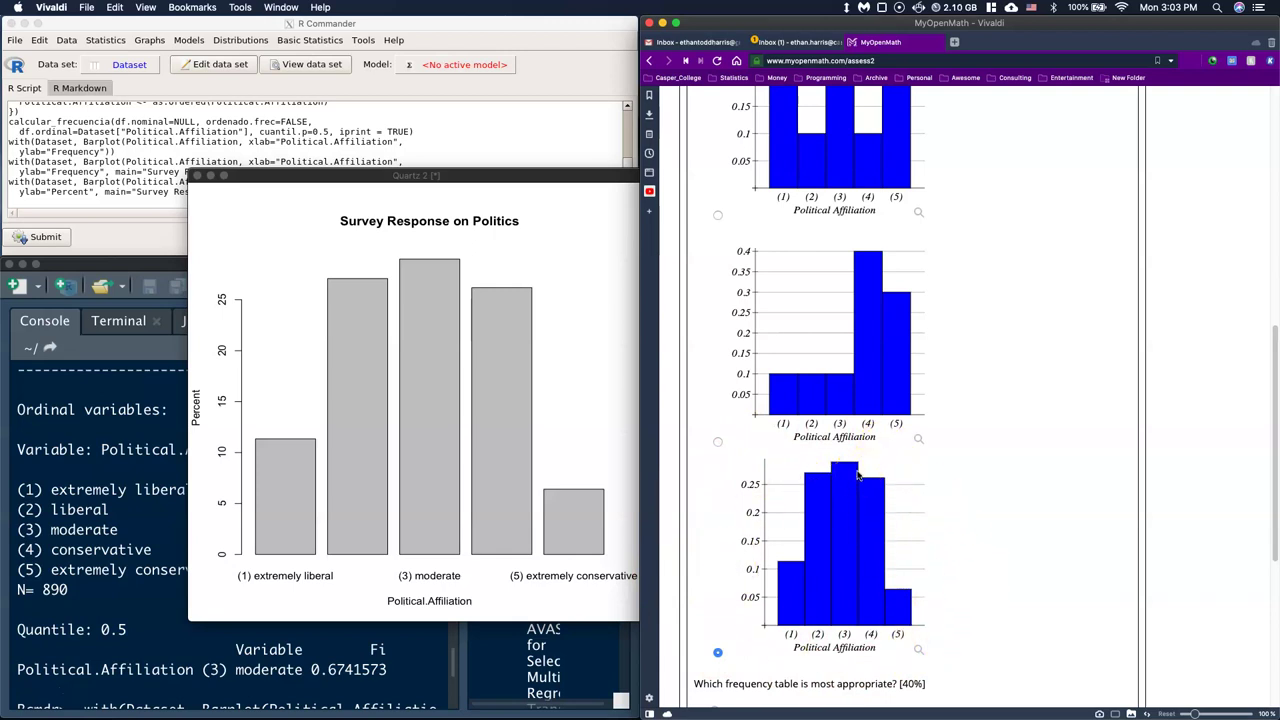
scroll(1034, 406, up, 10)
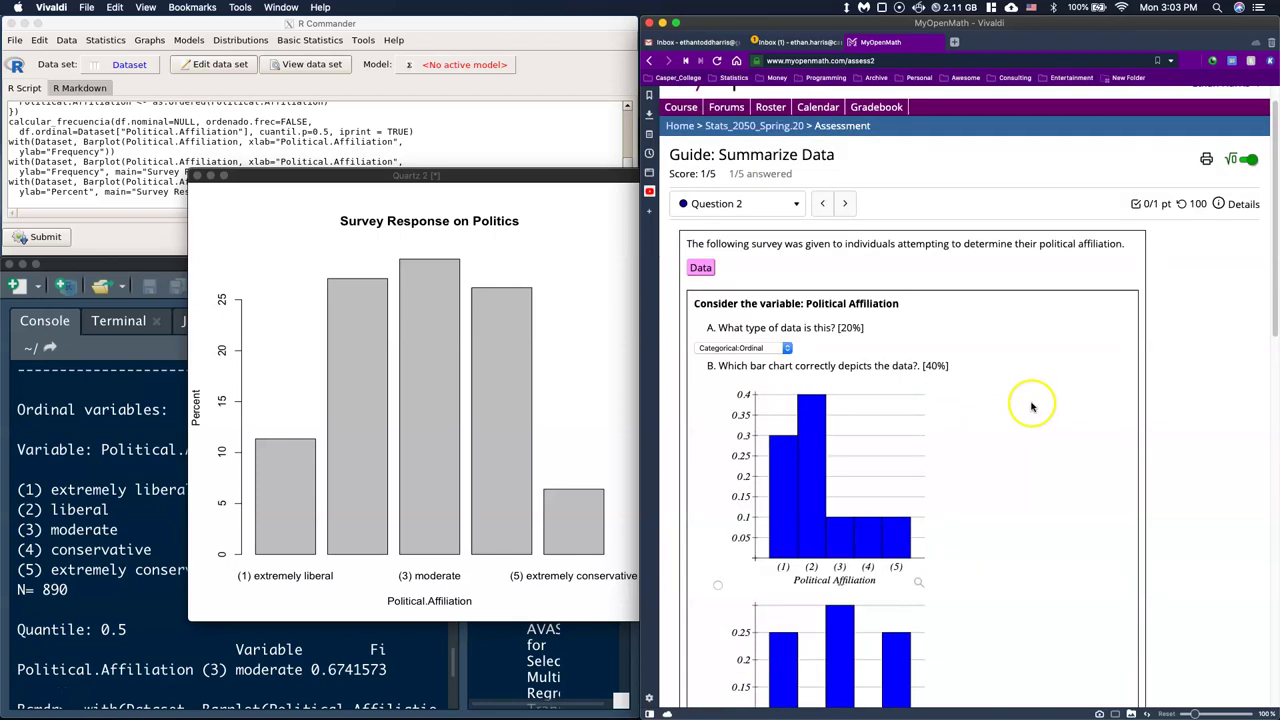
scroll(971, 526, down, 10)
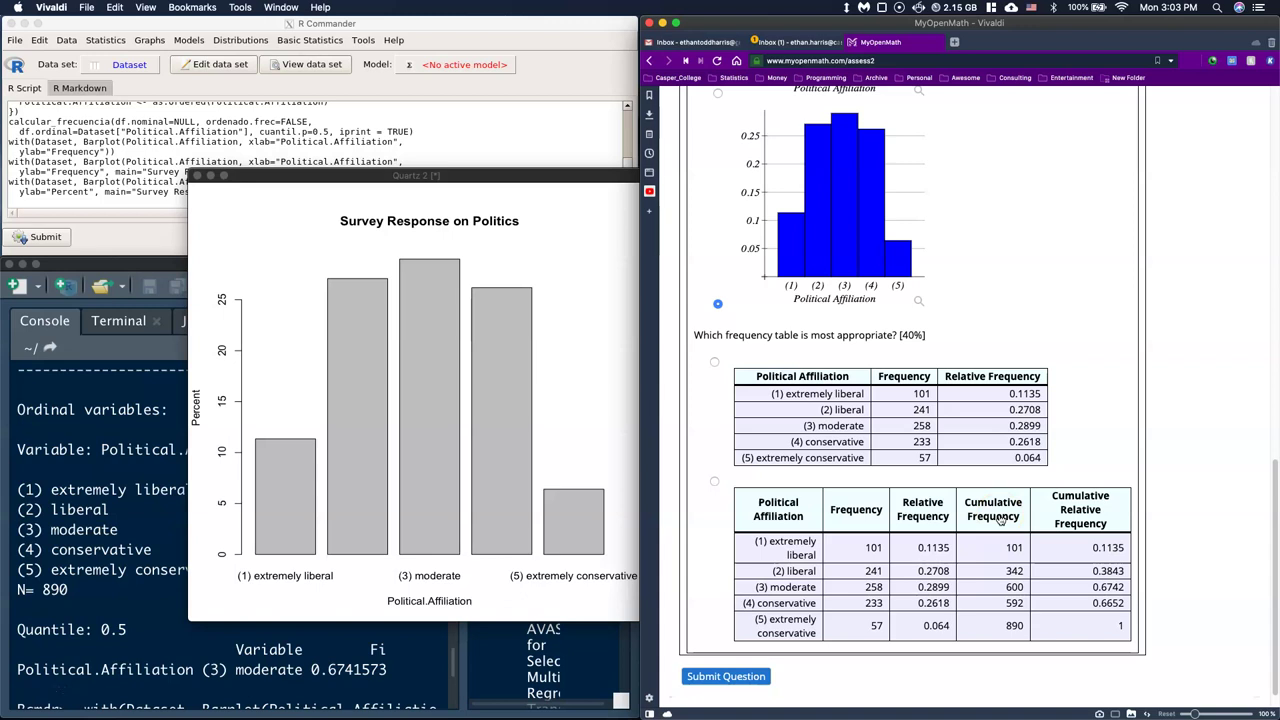
scroll(1035, 478, up, 10)
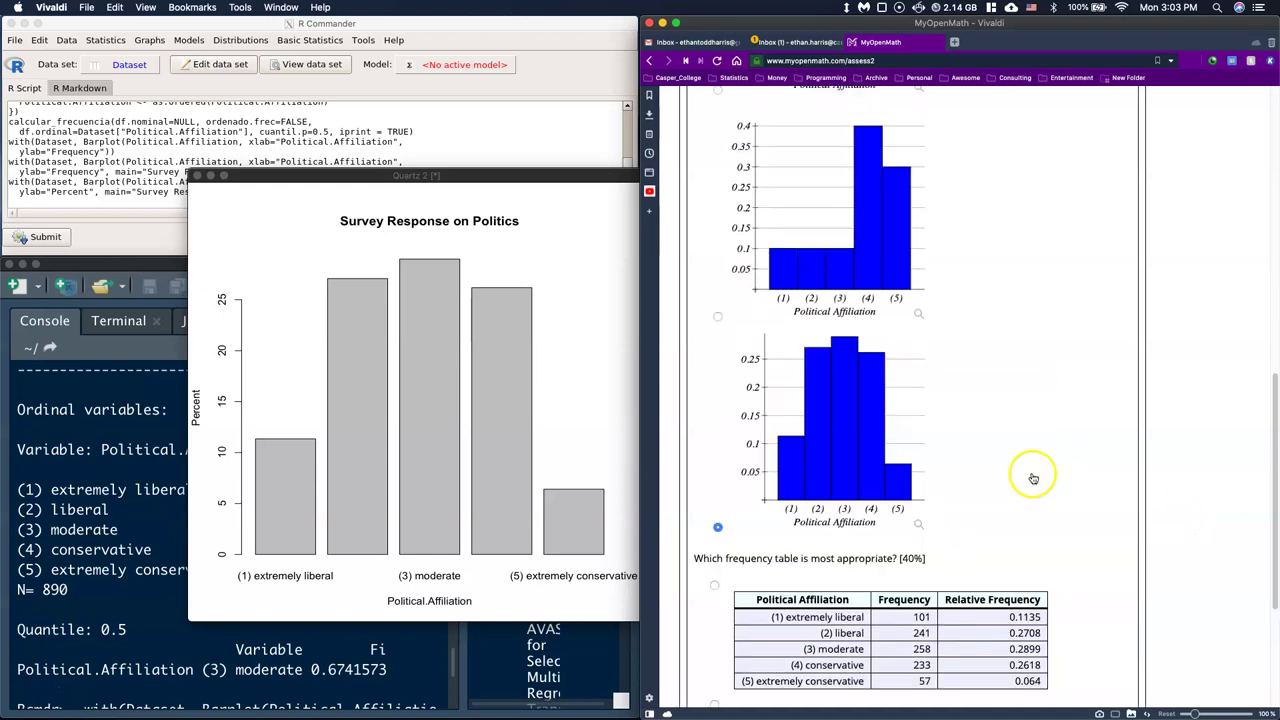
scroll(1033, 478, up, 2)
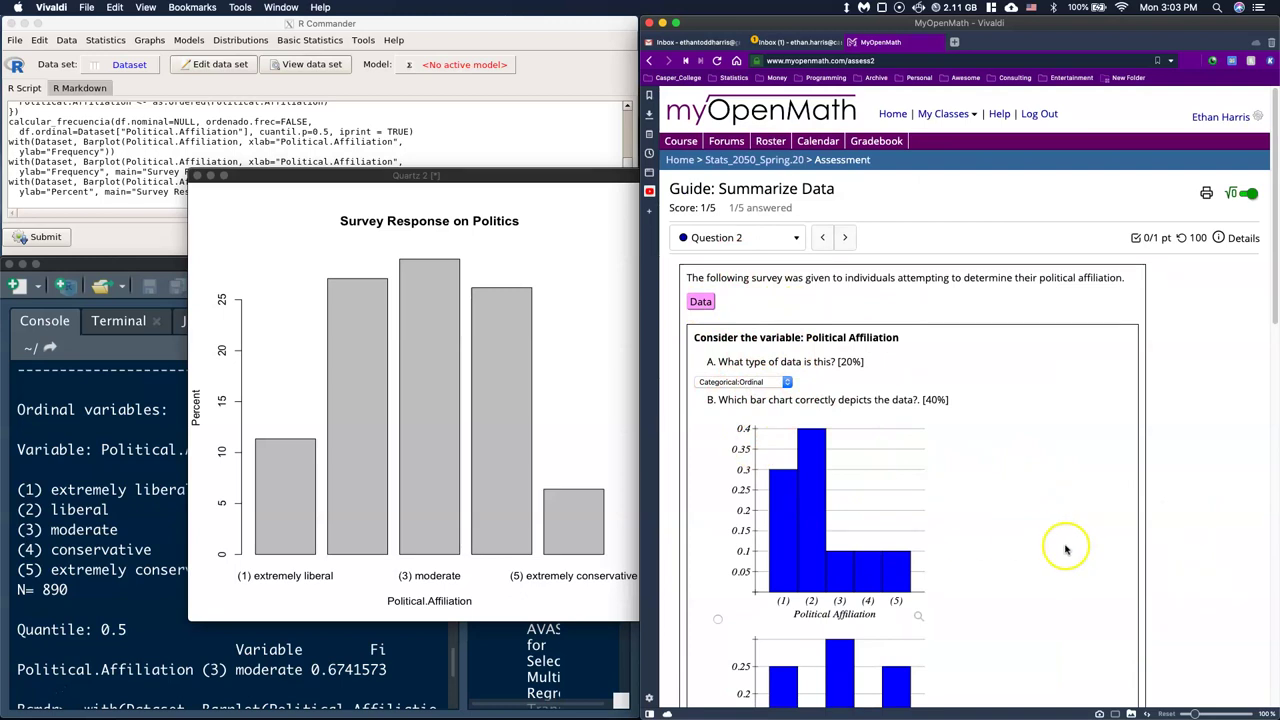
scroll(1060, 545, down, 6)
scroll(1058, 547, down, 4)
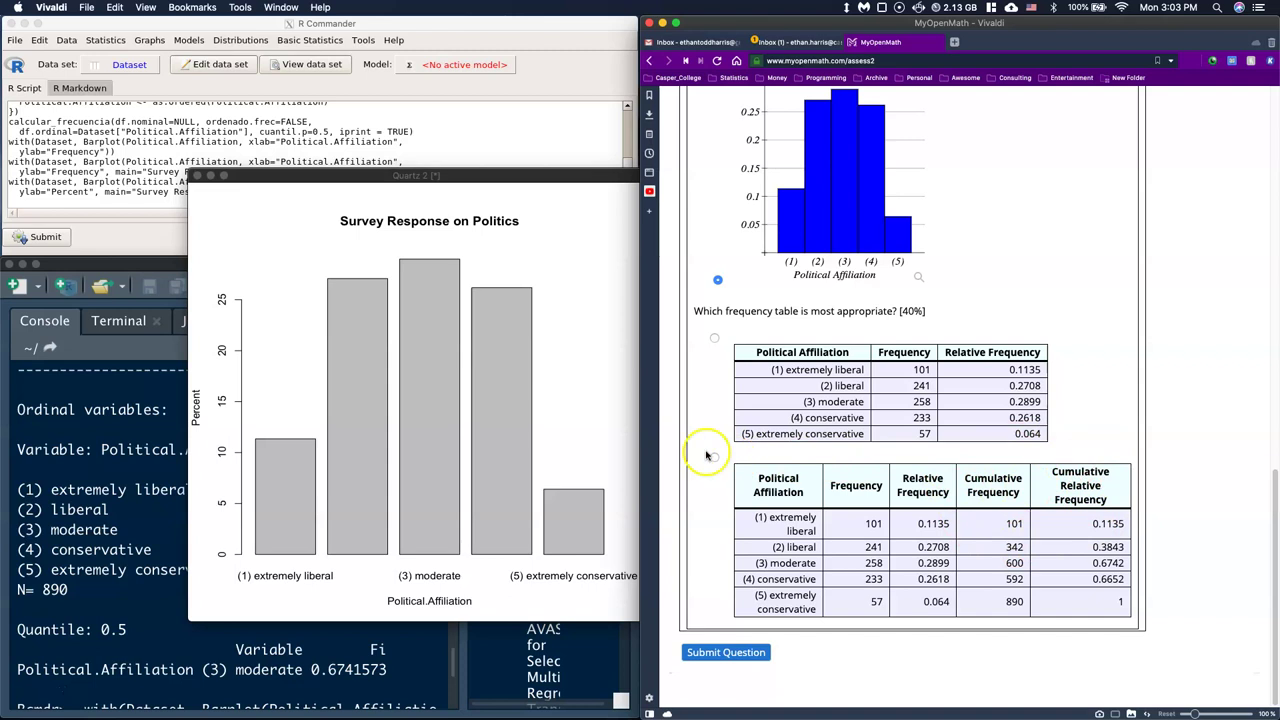
Select the frequency table with cumulative frequency columns as the most appropriate one.
click(714, 457)
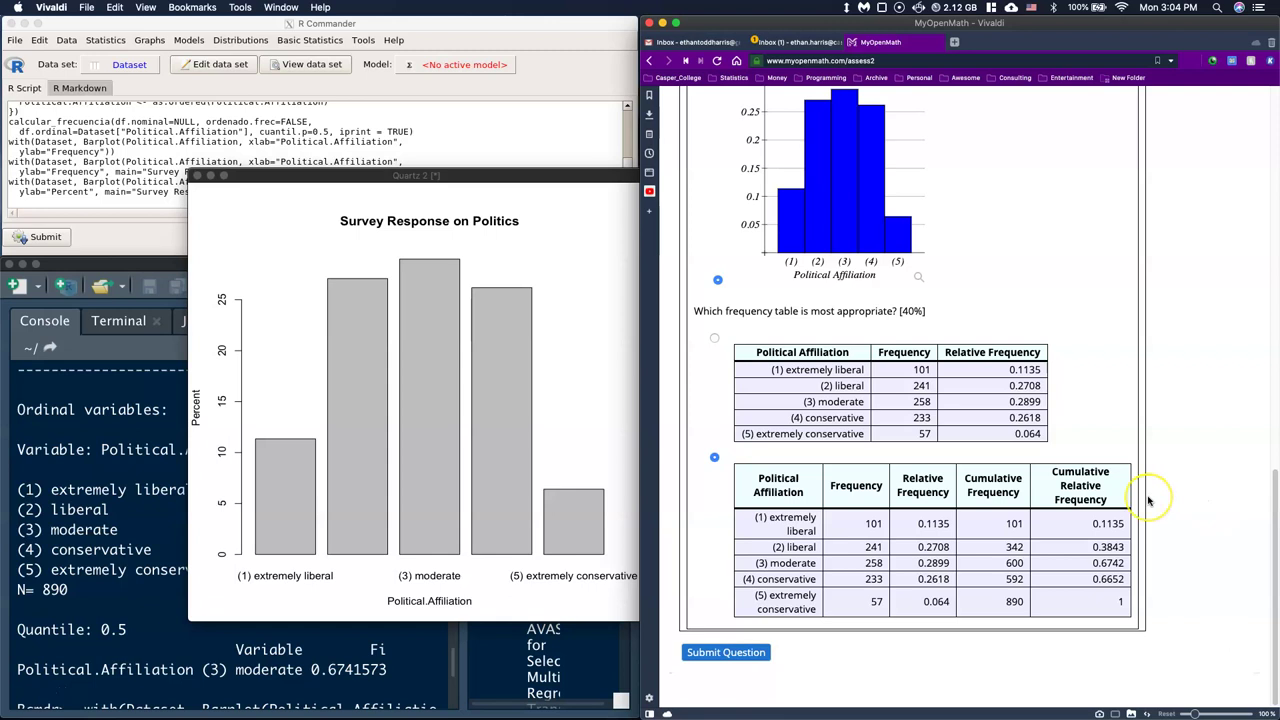
Submit Question 2's answers and check the score of 1 out of 1 point.
click(728, 652)
scroll(997, 503, down, 10)
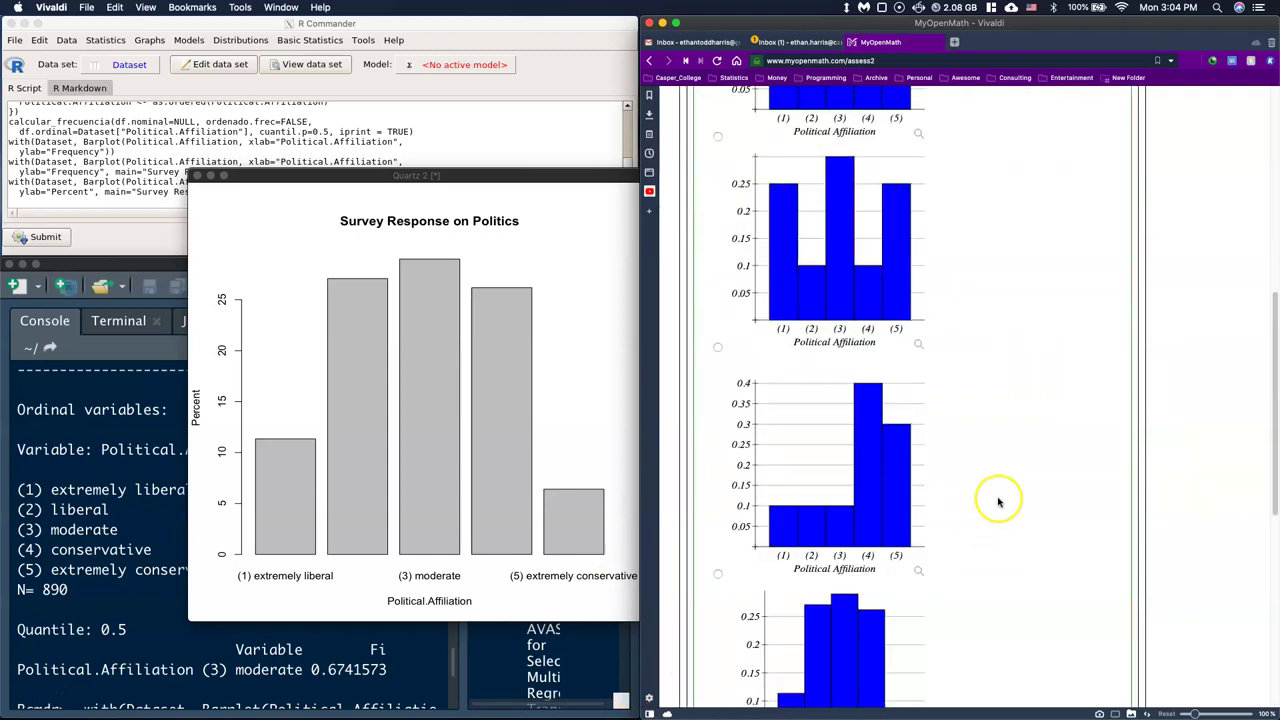
scroll(1003, 510, up, 10)
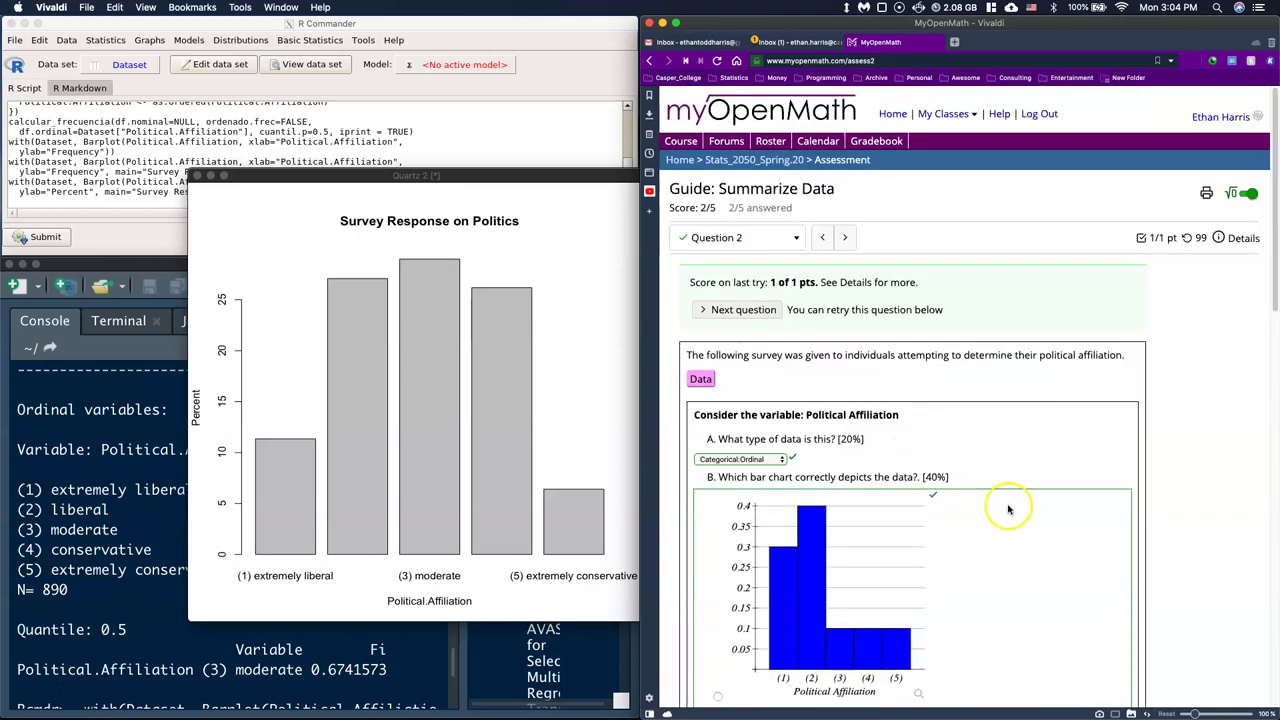